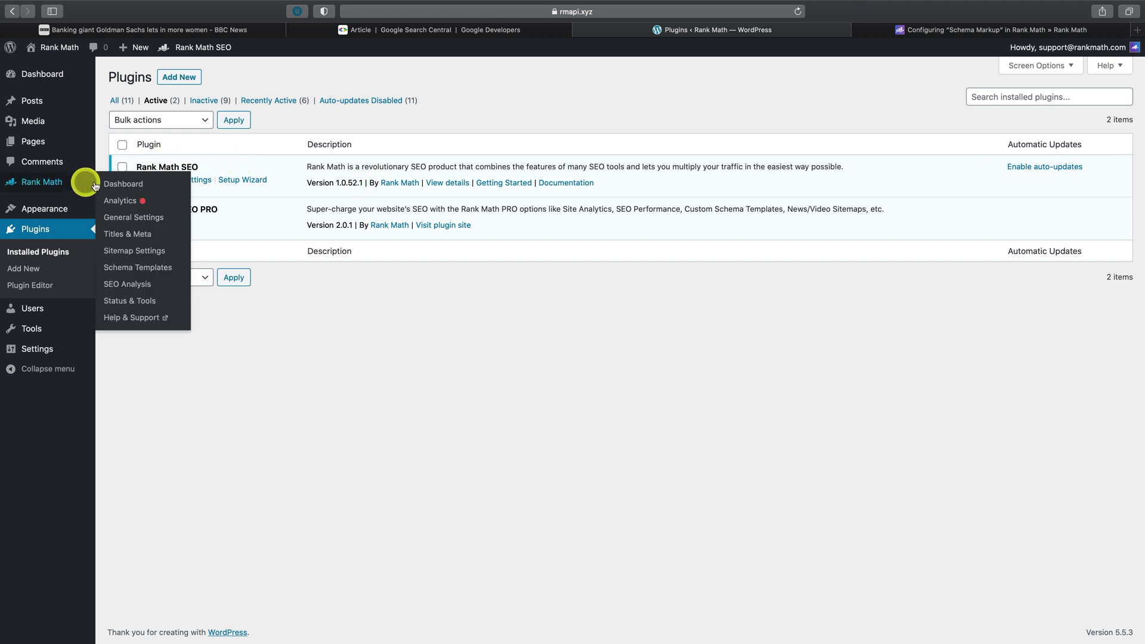
Step: Open the Rank Math Modules dashboard and check that the Schema (Structured Data) module is enabled
click(110, 182)
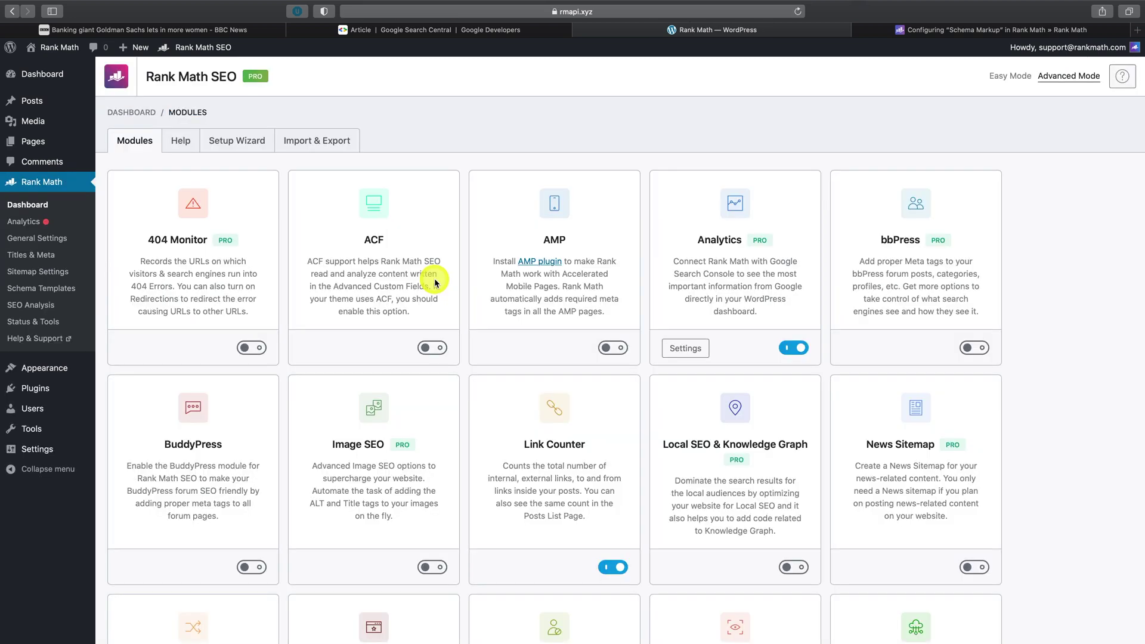
scroll(434, 283, down, 5)
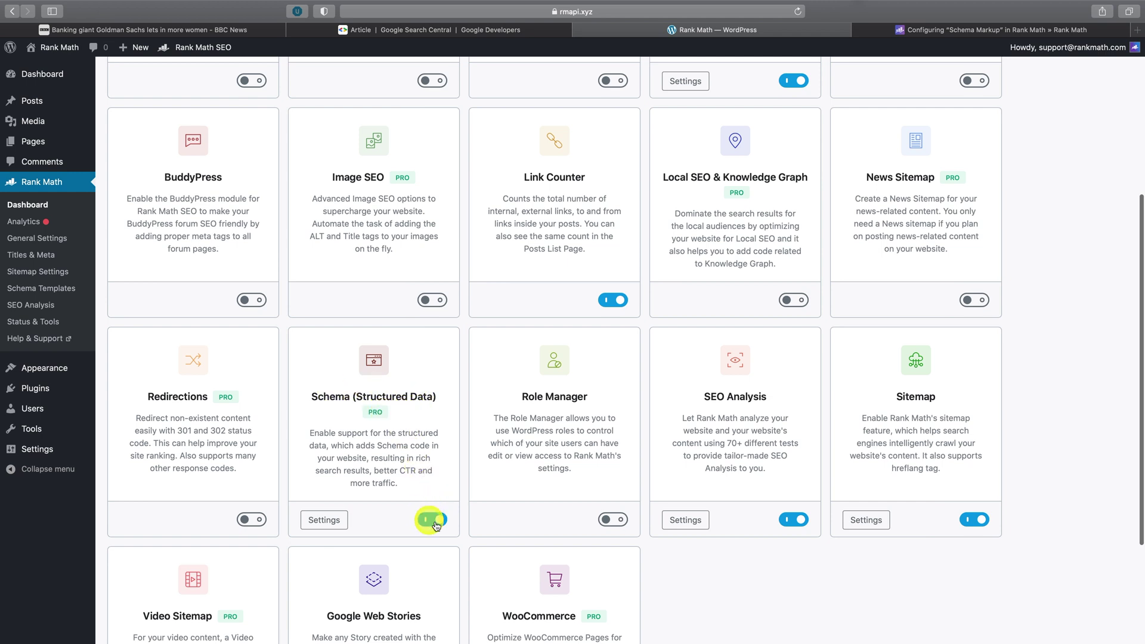
Step: Start a new post and show its Schema tab in the Rank Math sidebar
mouse_move(62, 103)
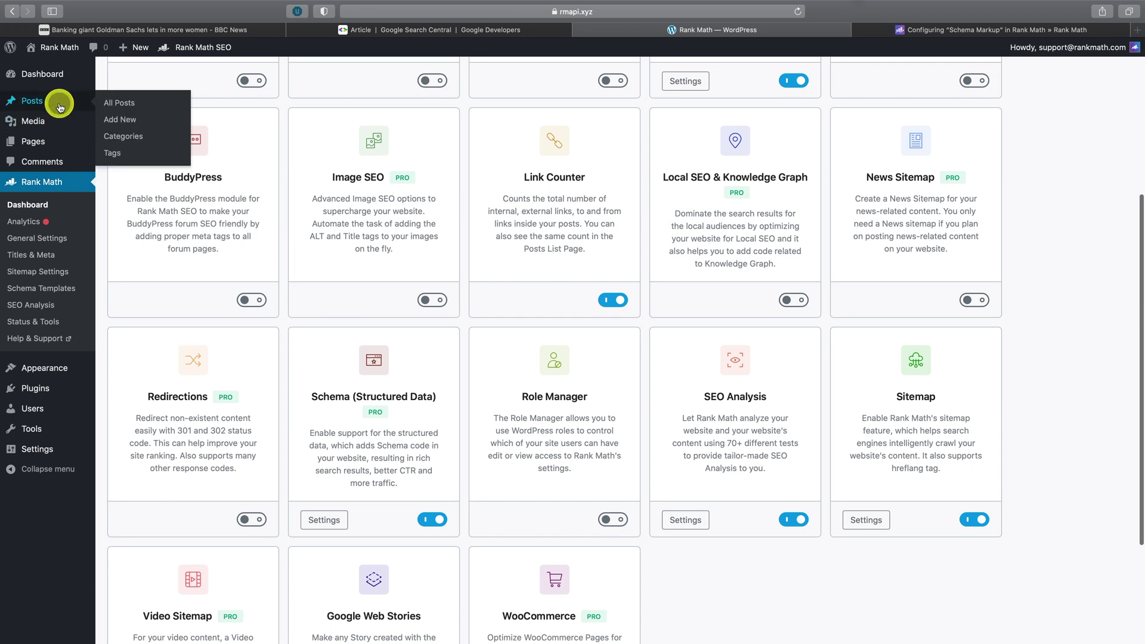
click(117, 120)
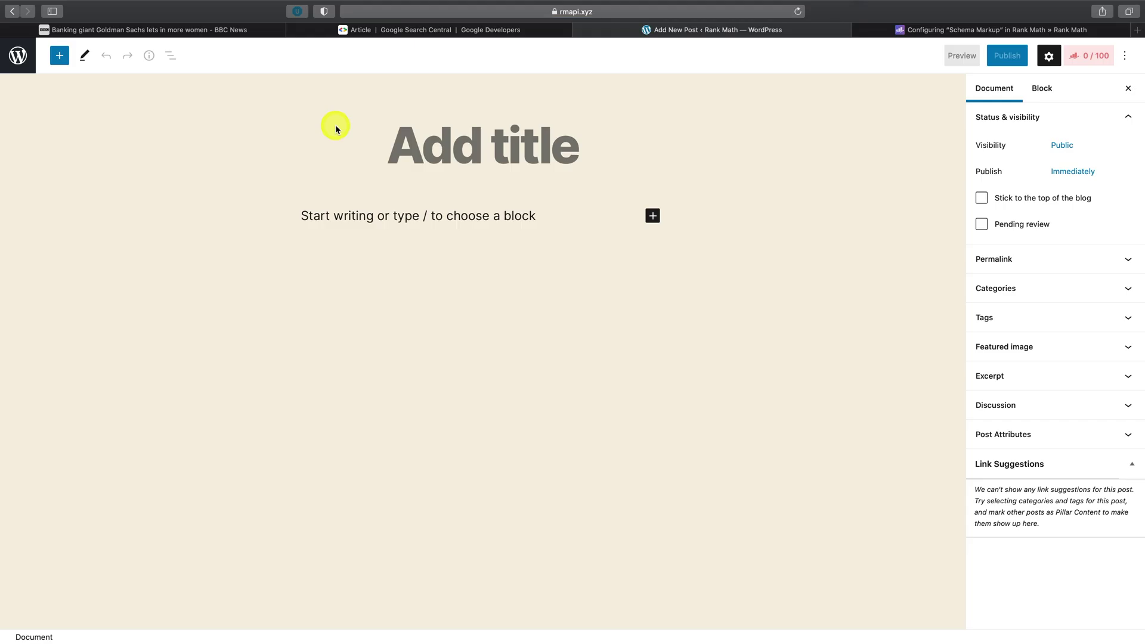
click(1093, 60)
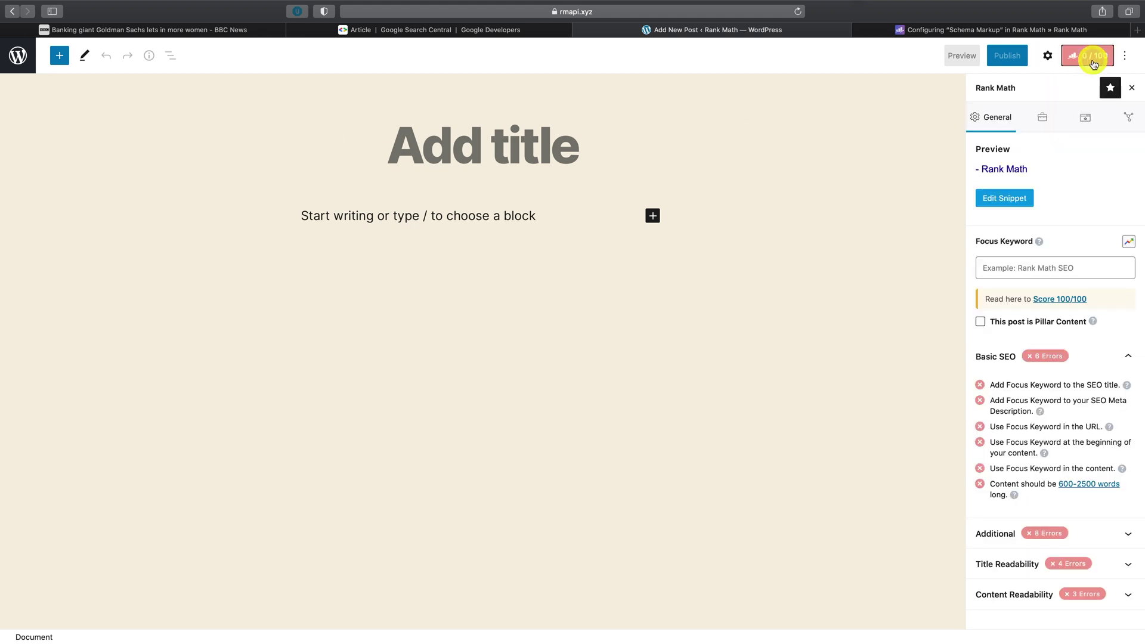
click(1087, 119)
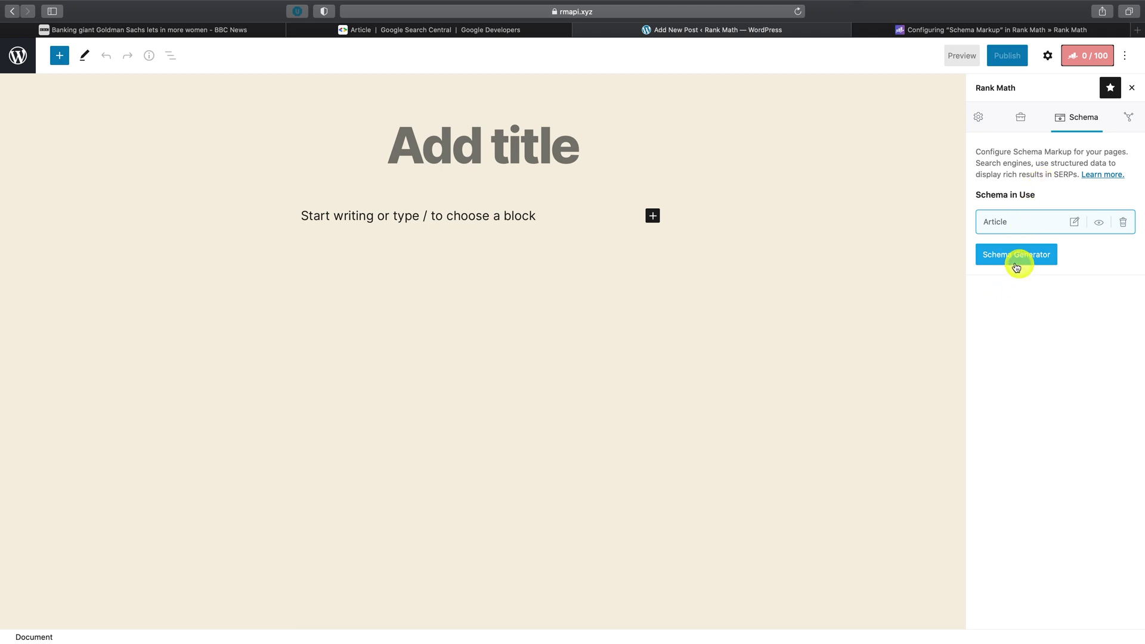
Step: Title the post 'Cake', add the paragraph 'Baking a cake.', and save it as a draft
click(552, 153)
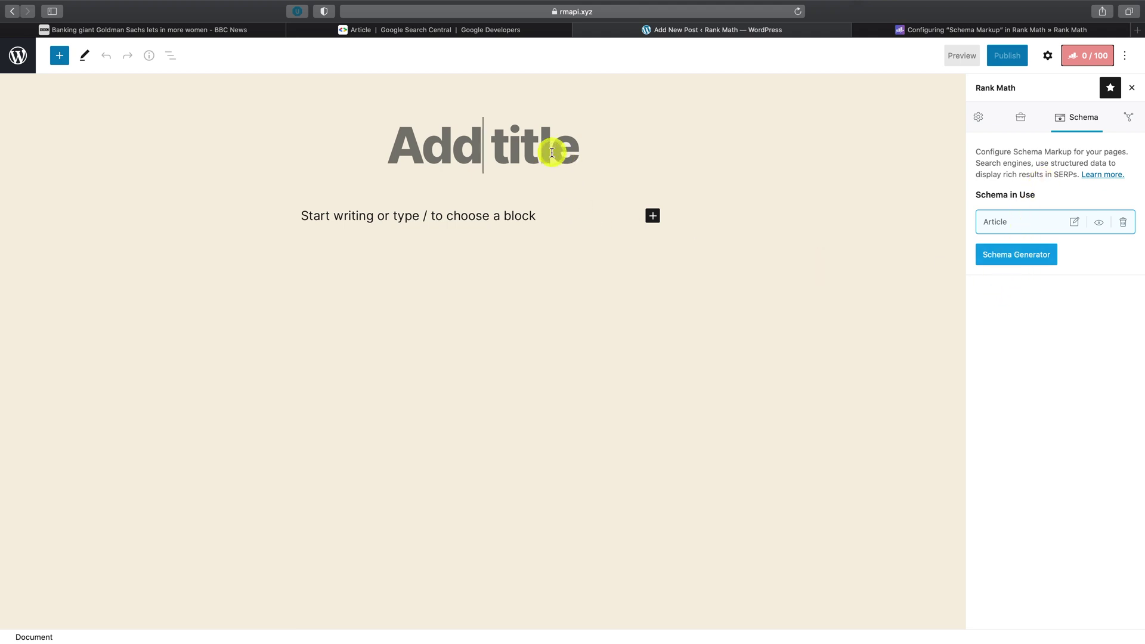
text(Cake)
click(477, 215)
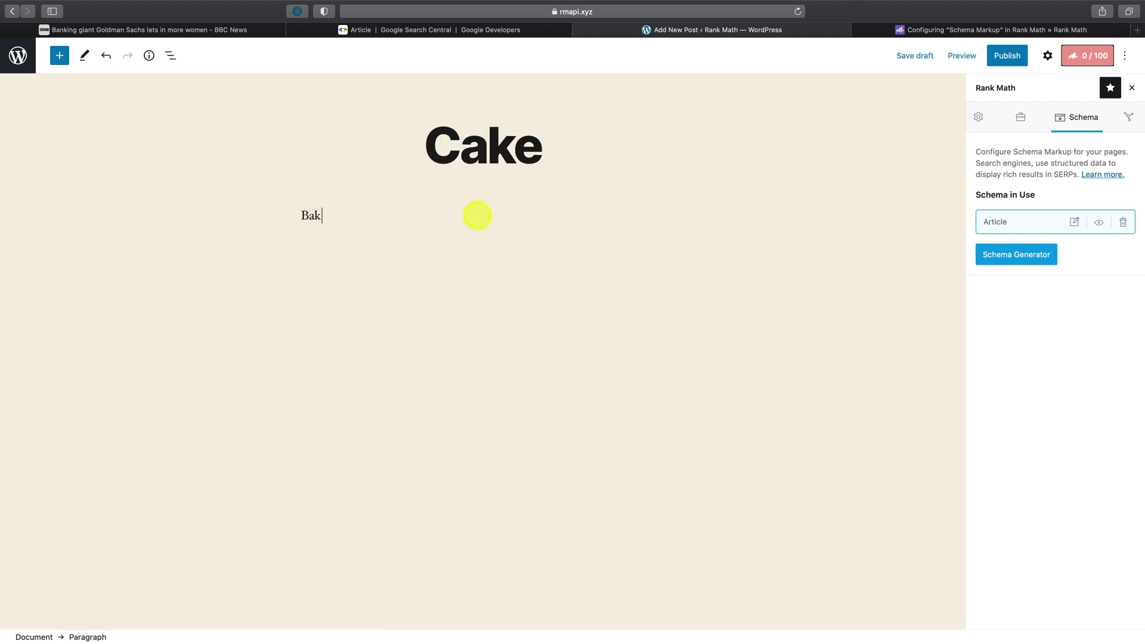
click(919, 52)
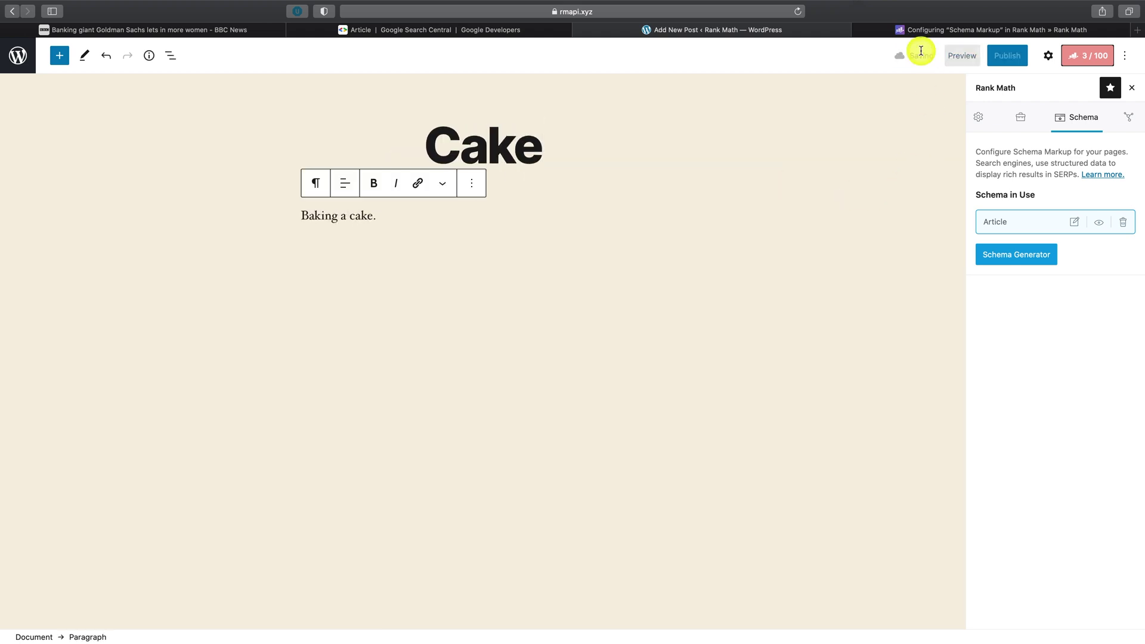
Step: Search the Schema Generator for 'rec' and pick the Recipe schema type
click(1010, 259)
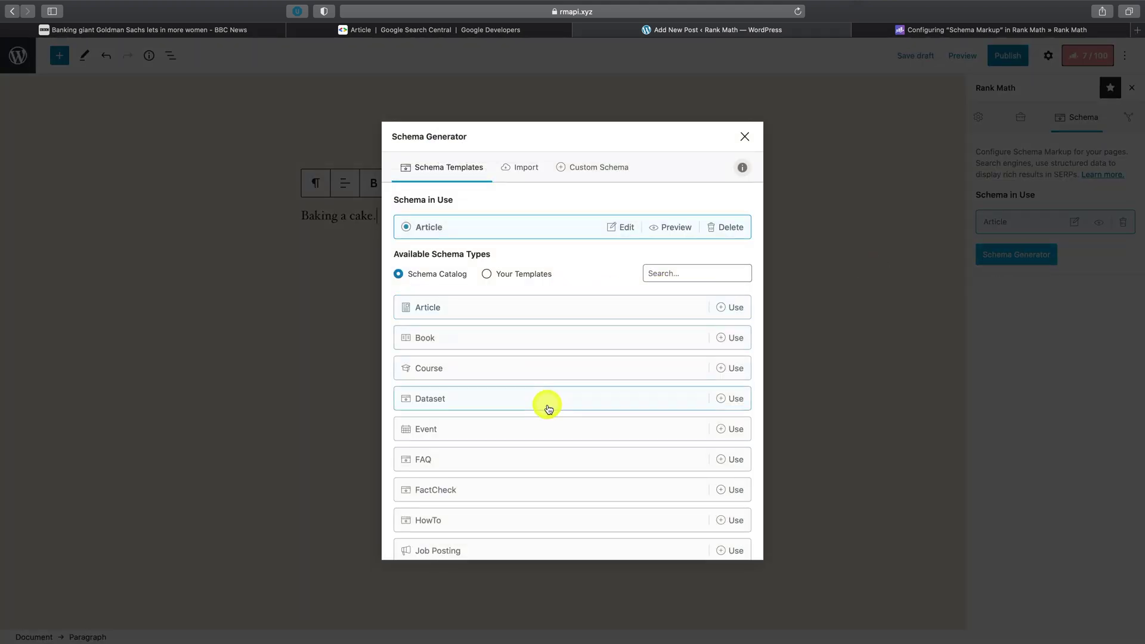
scroll(545, 406, down, 6)
scroll(549, 409, up, 1)
scroll(546, 410, down, 1)
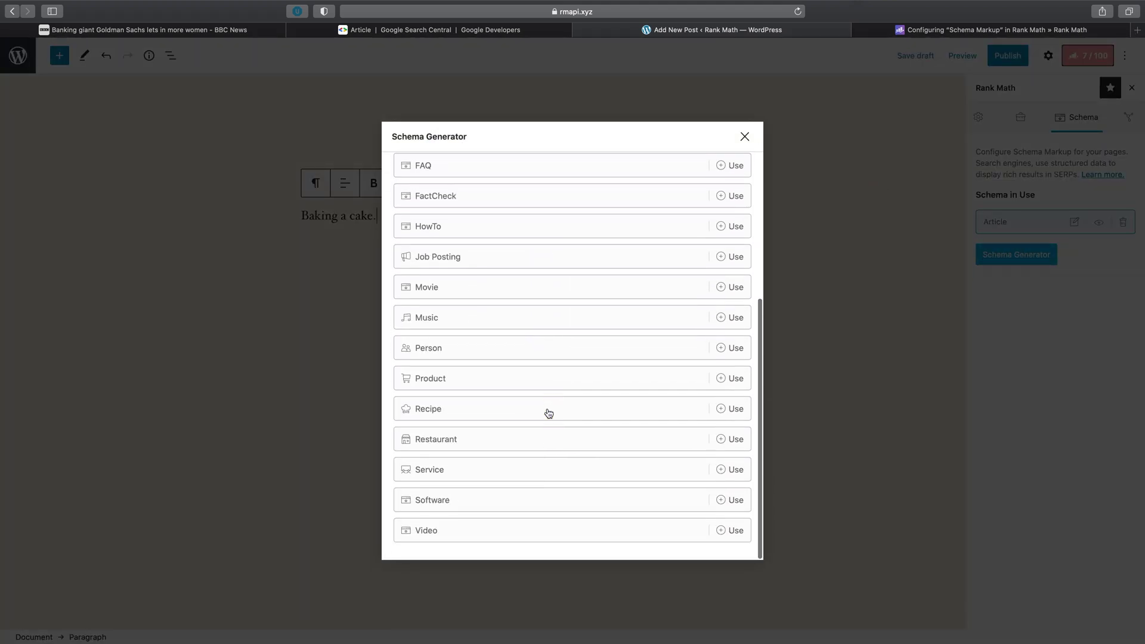
scroll(568, 299, up, 5)
click(671, 274)
text(rec)
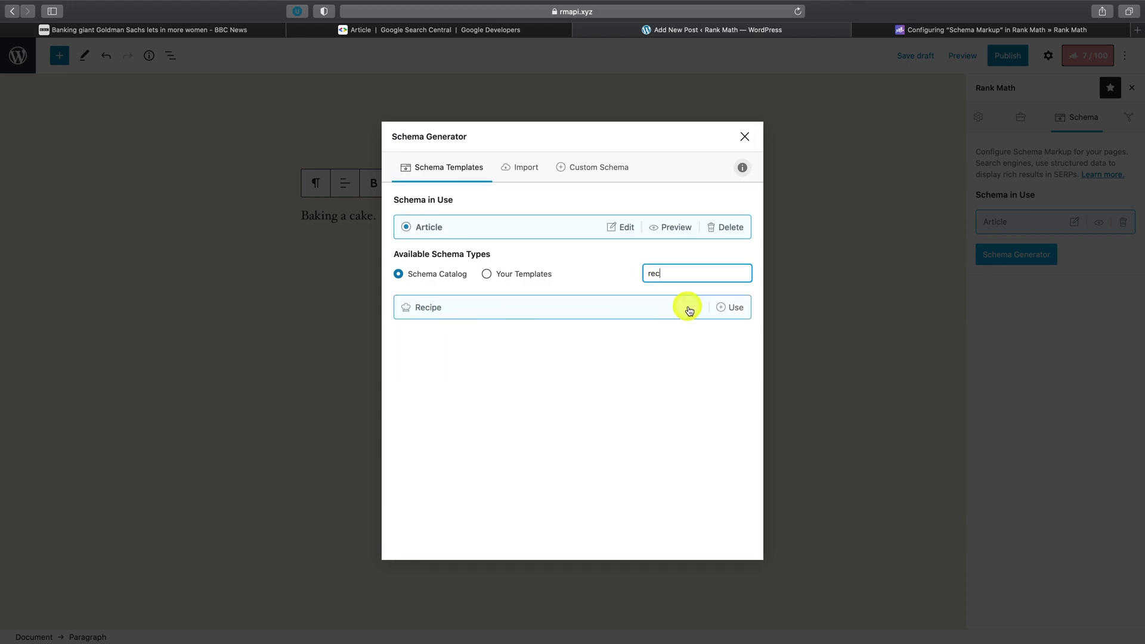
click(724, 308)
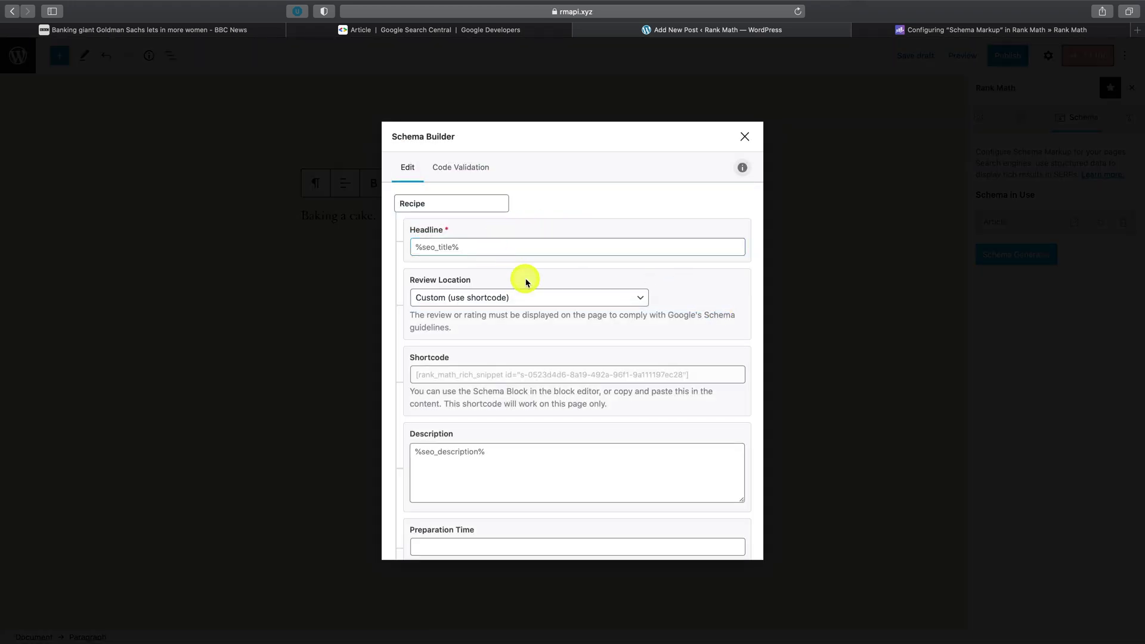
Step: Review the Recipe fields, including Preparation Time, and save the schema for this post
scroll(549, 328, down, 5)
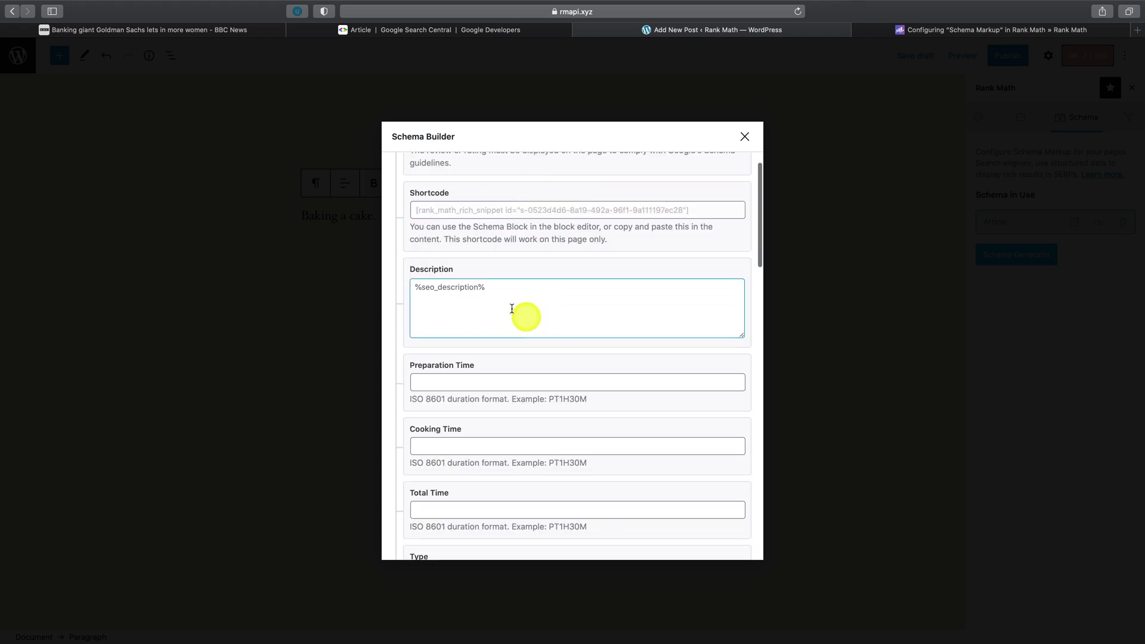
click(538, 381)
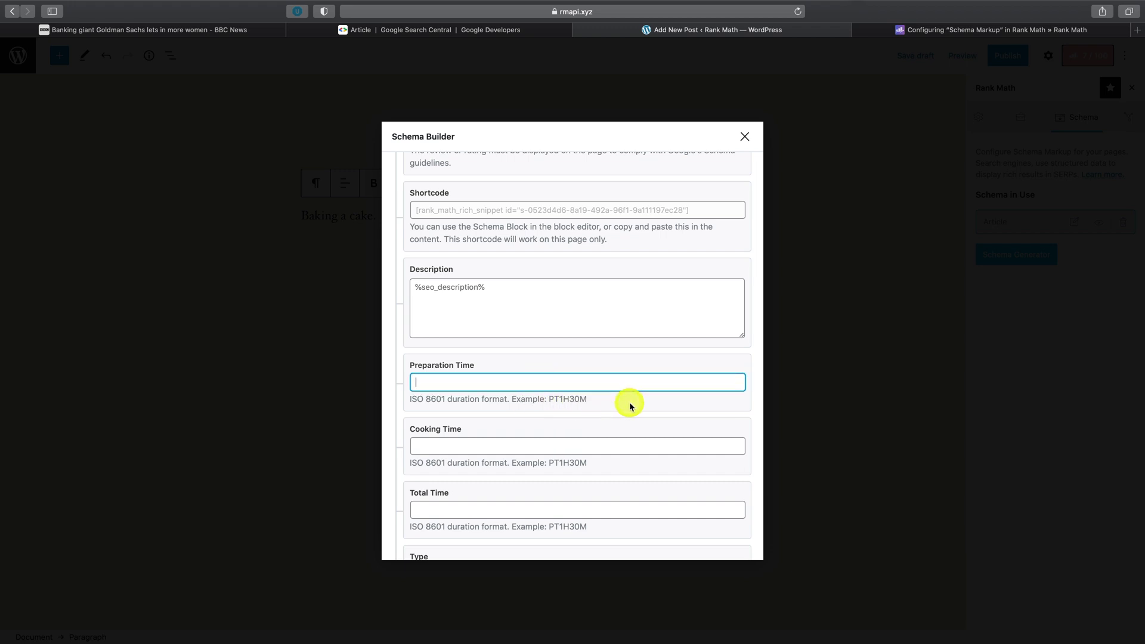
scroll(627, 403, down, 10)
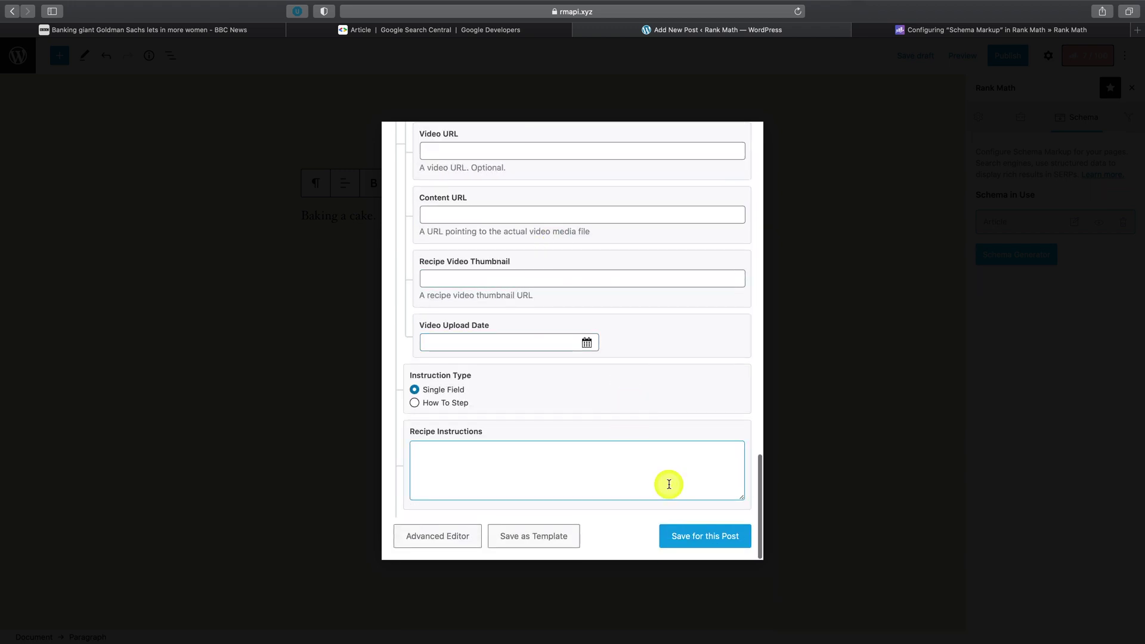
click(694, 537)
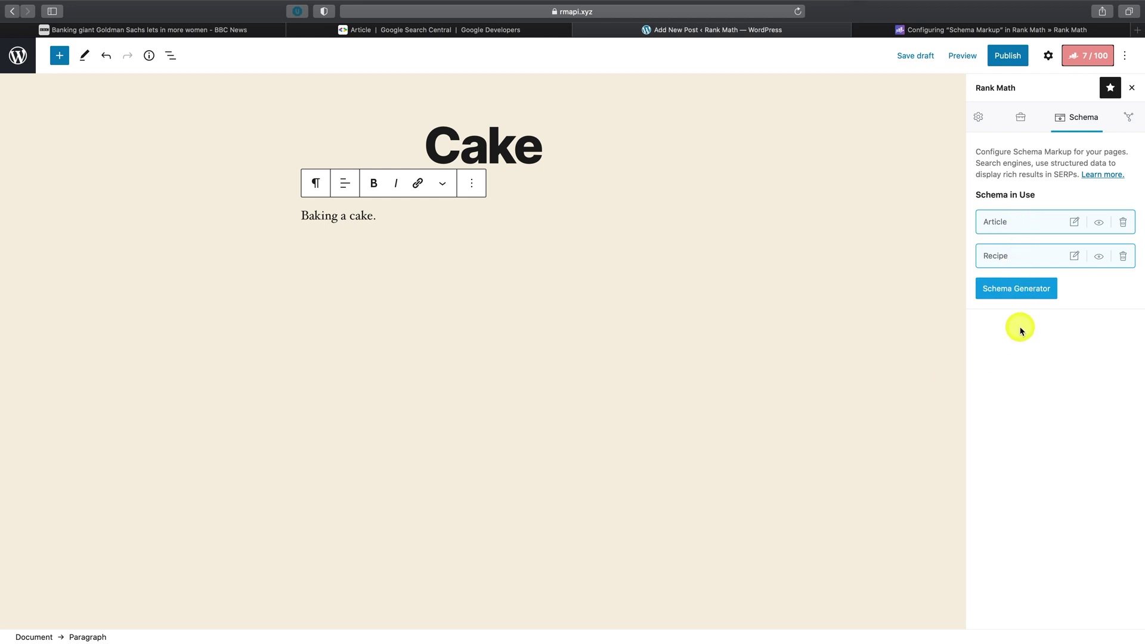
Step: Preview the Recipe schema's JSON-LD code and run it through Google's Rich Results Test
click(1101, 258)
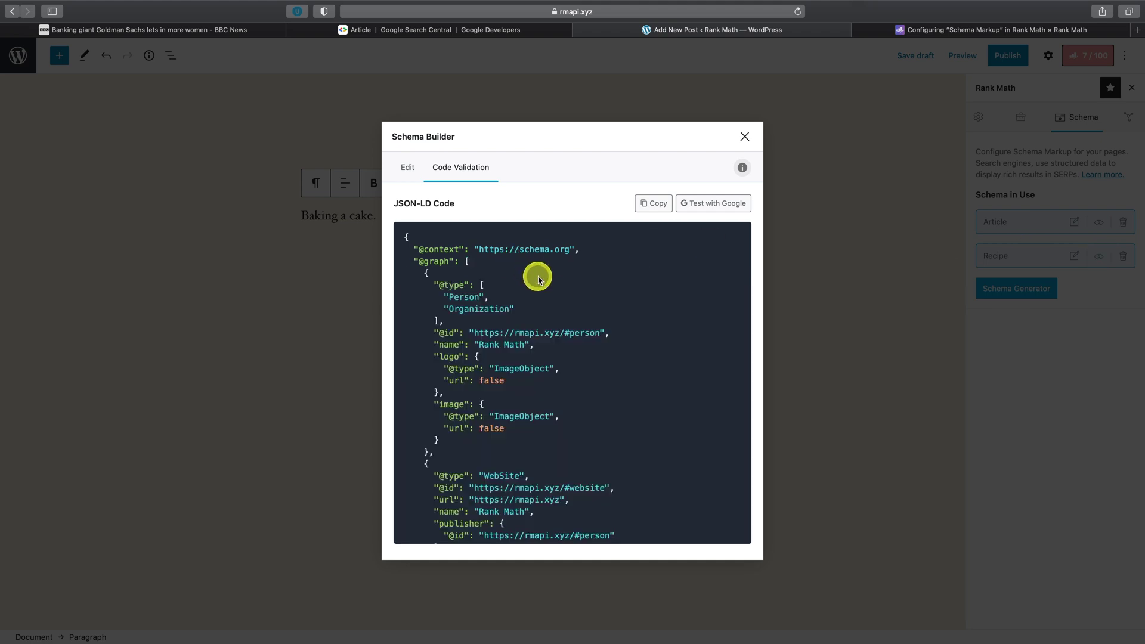
scroll(591, 358, down, 2)
scroll(633, 310, up, 2)
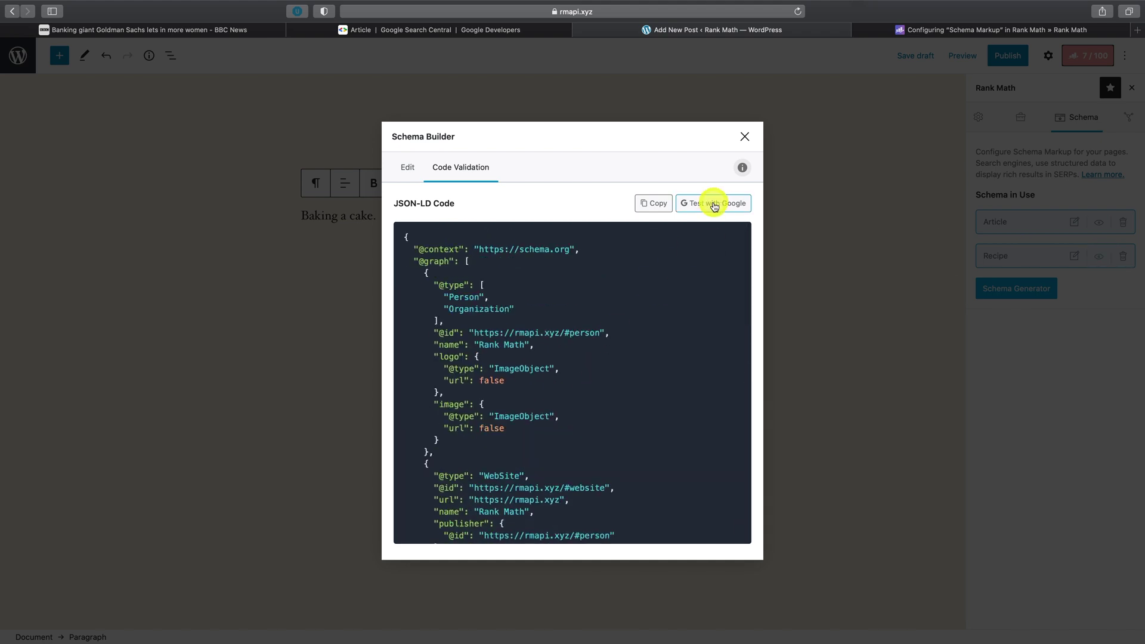
click(714, 204)
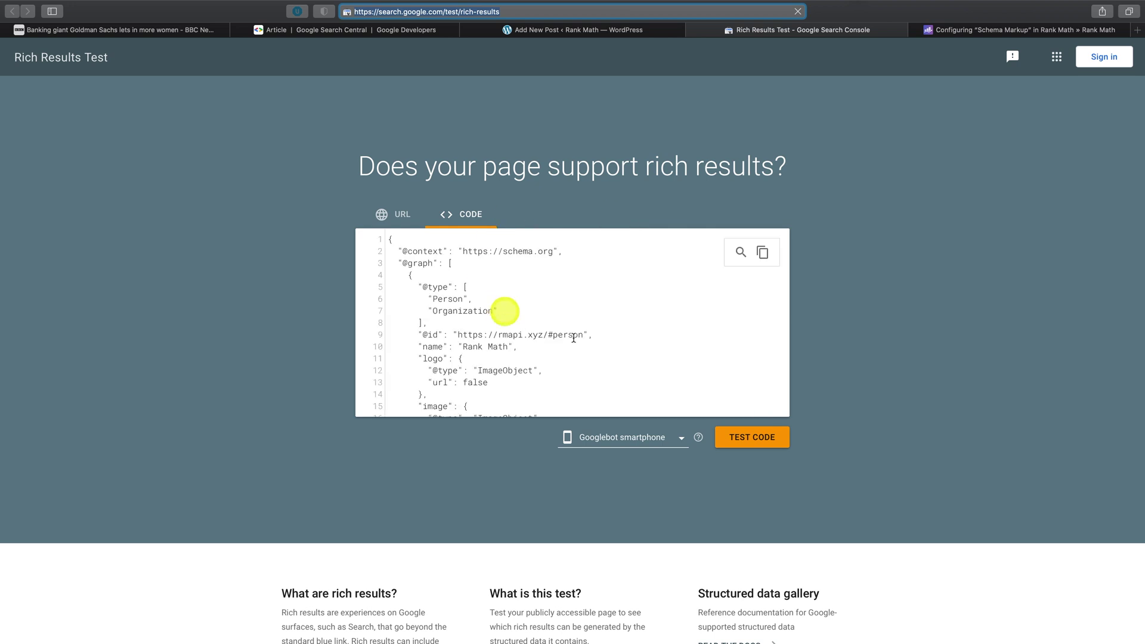
click(757, 442)
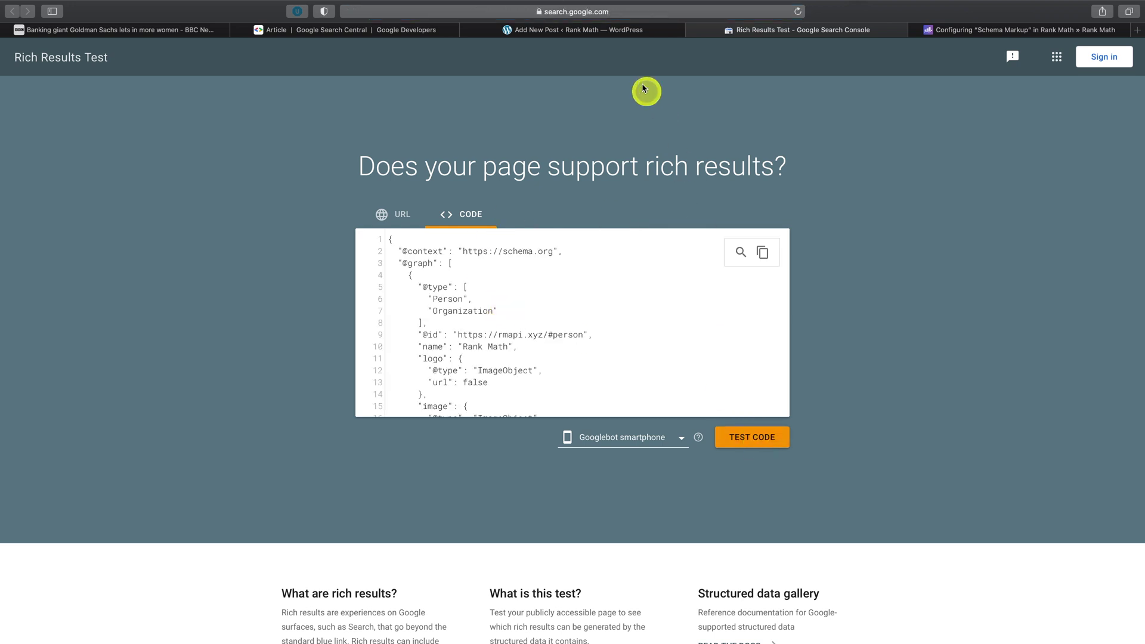
click(631, 30)
click(695, 30)
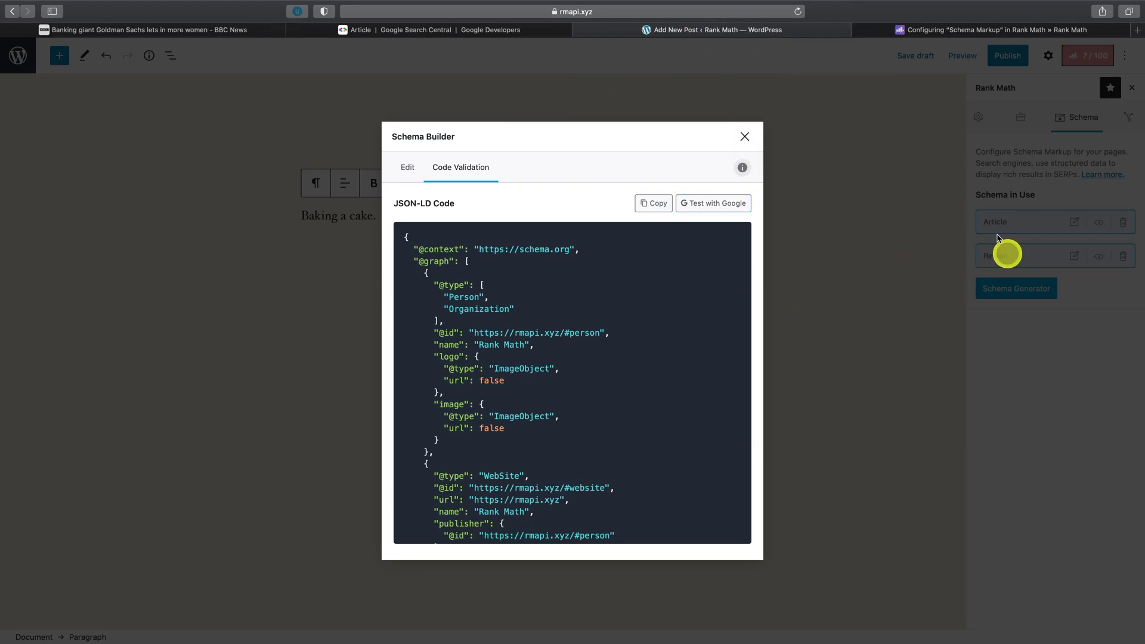
Step: Set Recipe as the primary schema under Schema in Use, replacing Article
click(746, 136)
click(1017, 287)
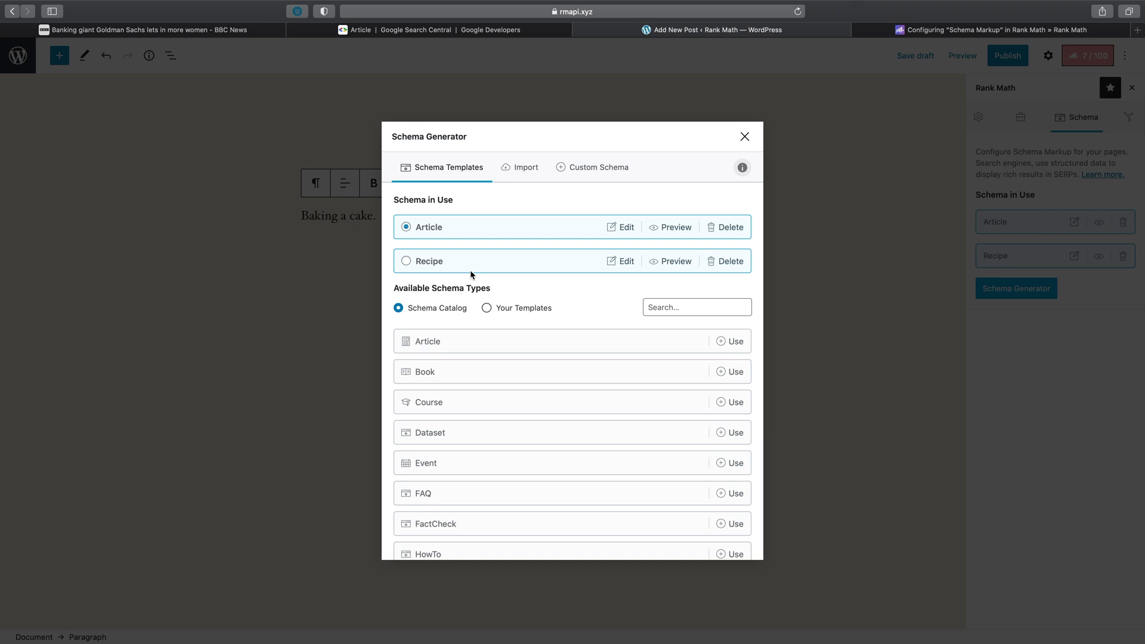
click(407, 263)
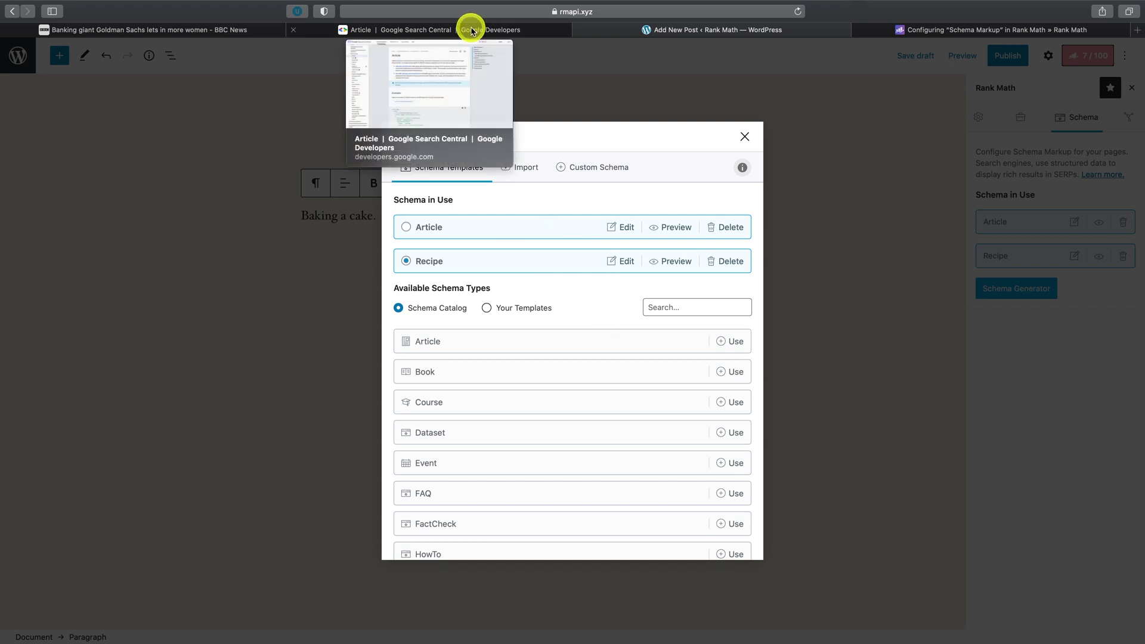
click(470, 30)
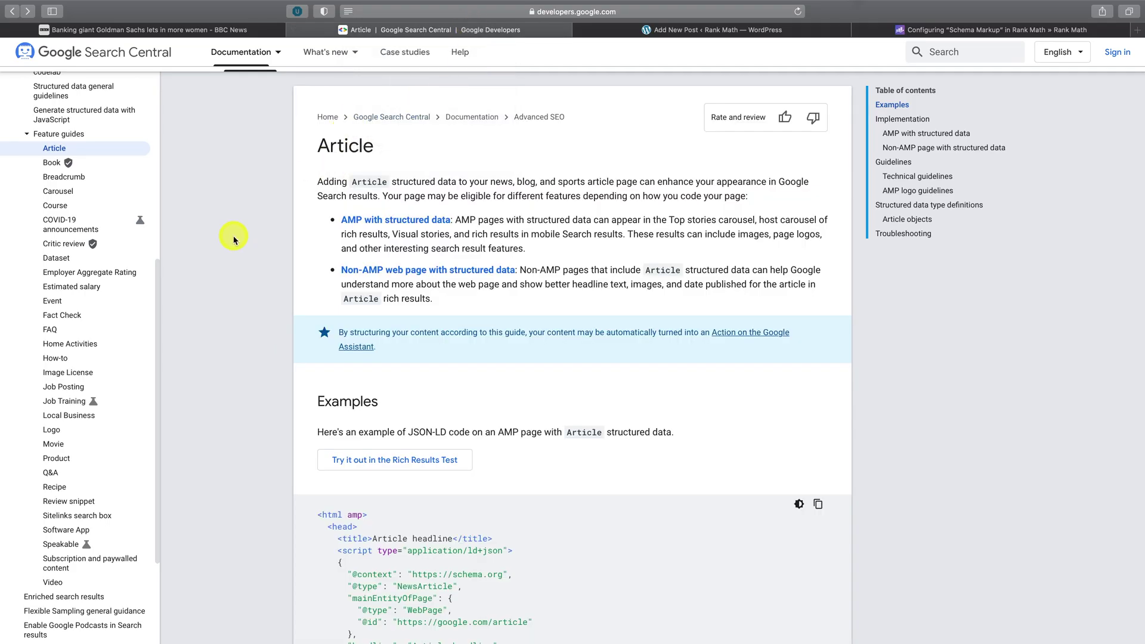
Step: Read Google's Article structured data guide, then go back to the WordPress editor
mouse_move(94, 248)
click(688, 30)
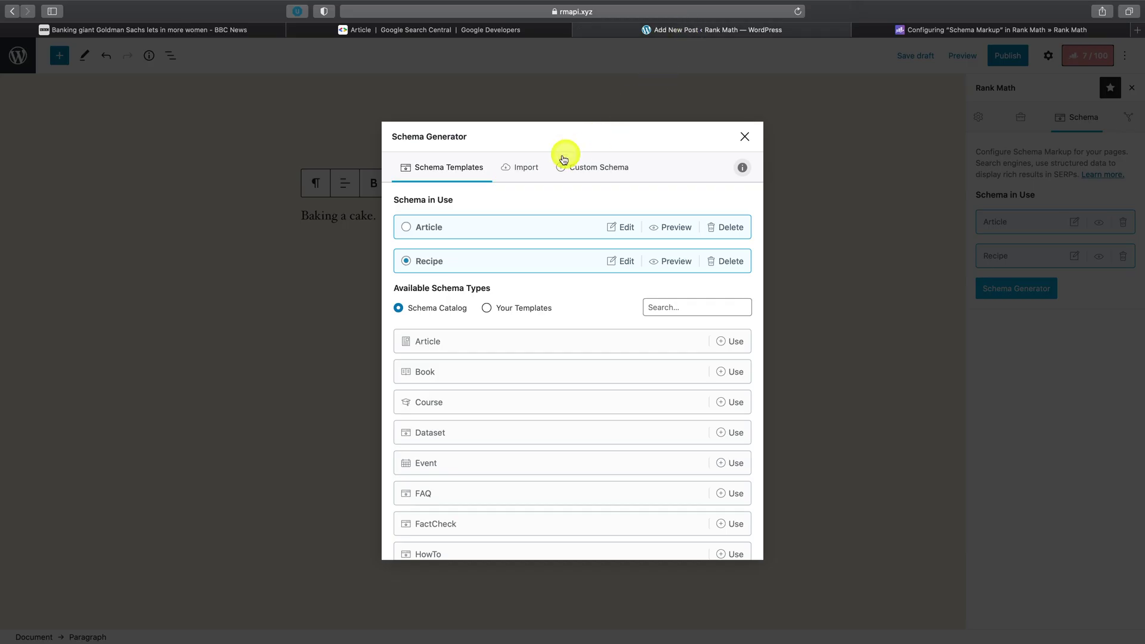
Step: Glance at a blank Custom Schema, then begin a new Article schema from Schema Templates
click(596, 169)
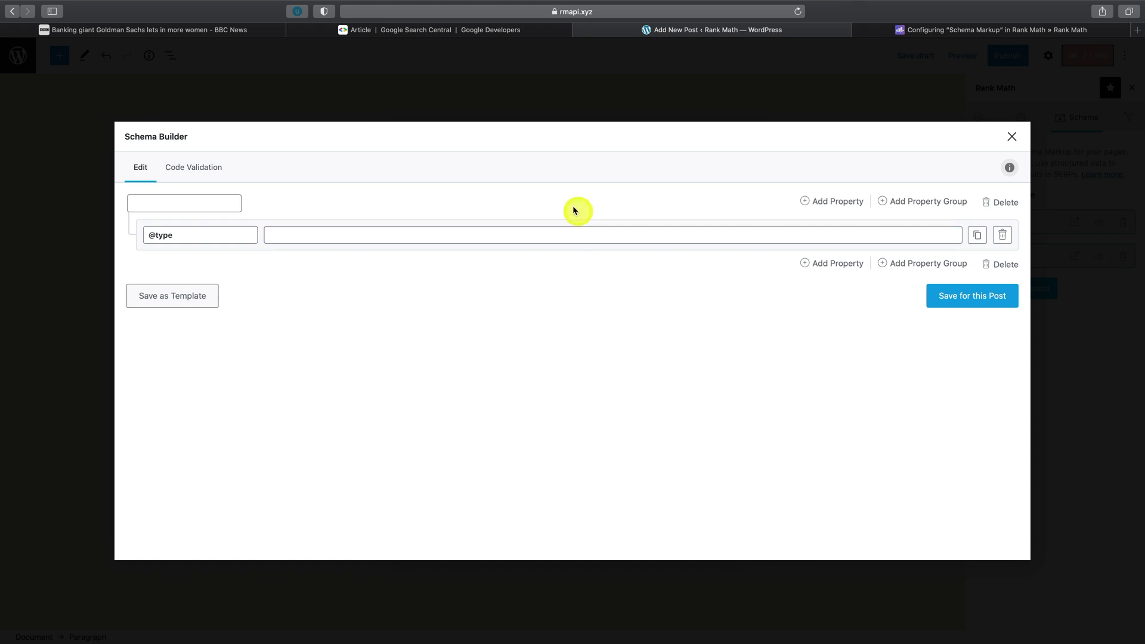
click(1012, 137)
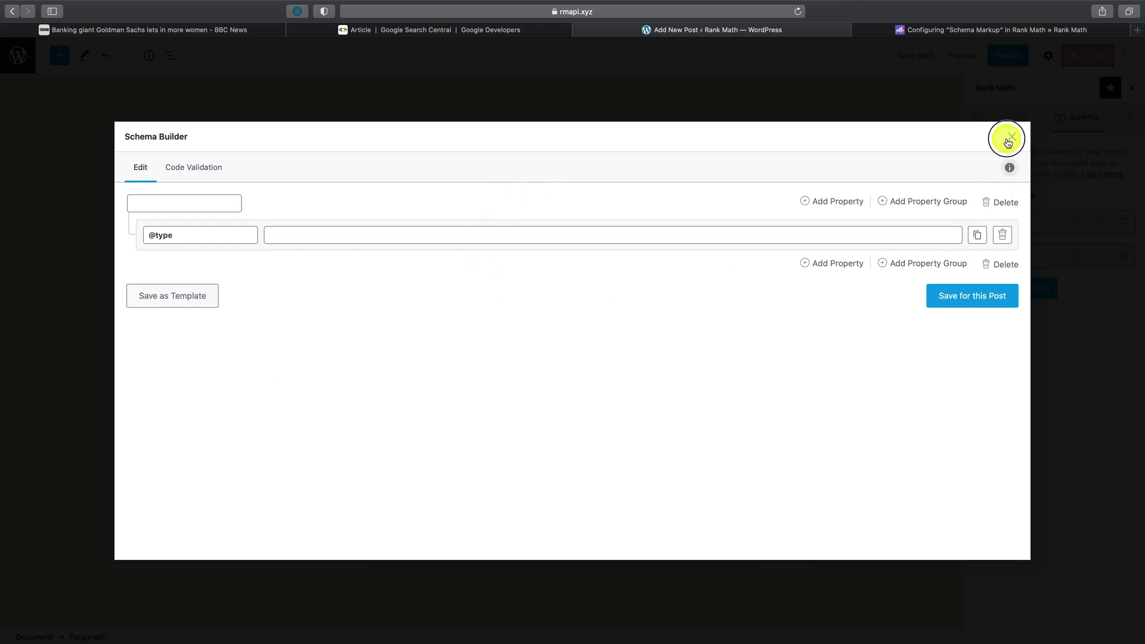
click(420, 167)
scroll(560, 404, down, 3)
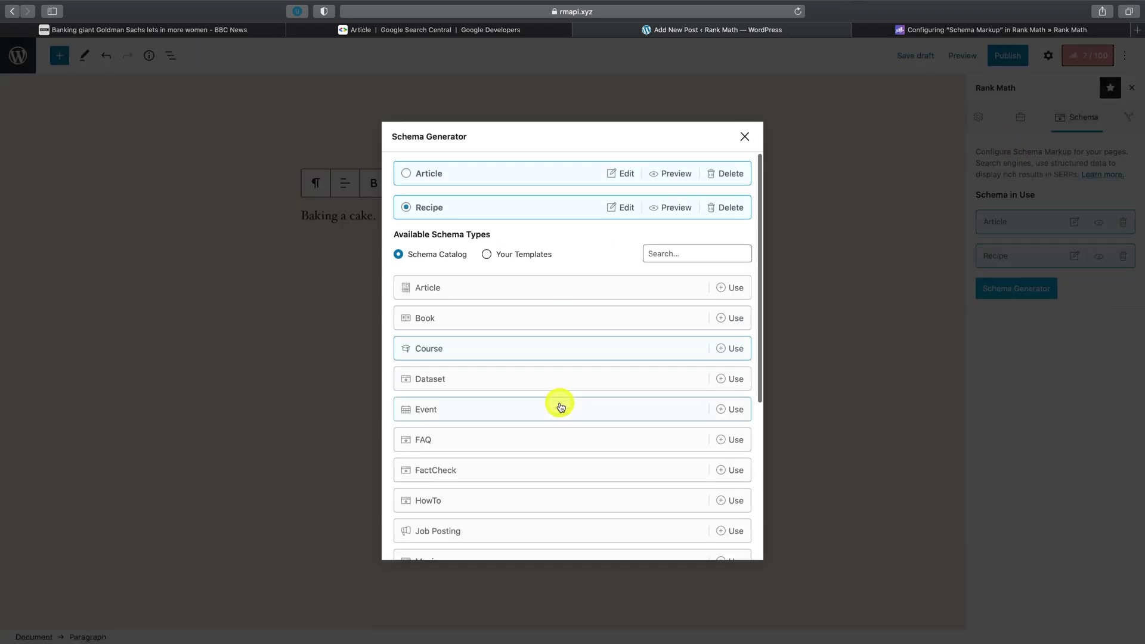
click(725, 289)
Step: Convert the new Article schema to the Advanced Editor and confirm with OK
scroll(618, 370, down, 1)
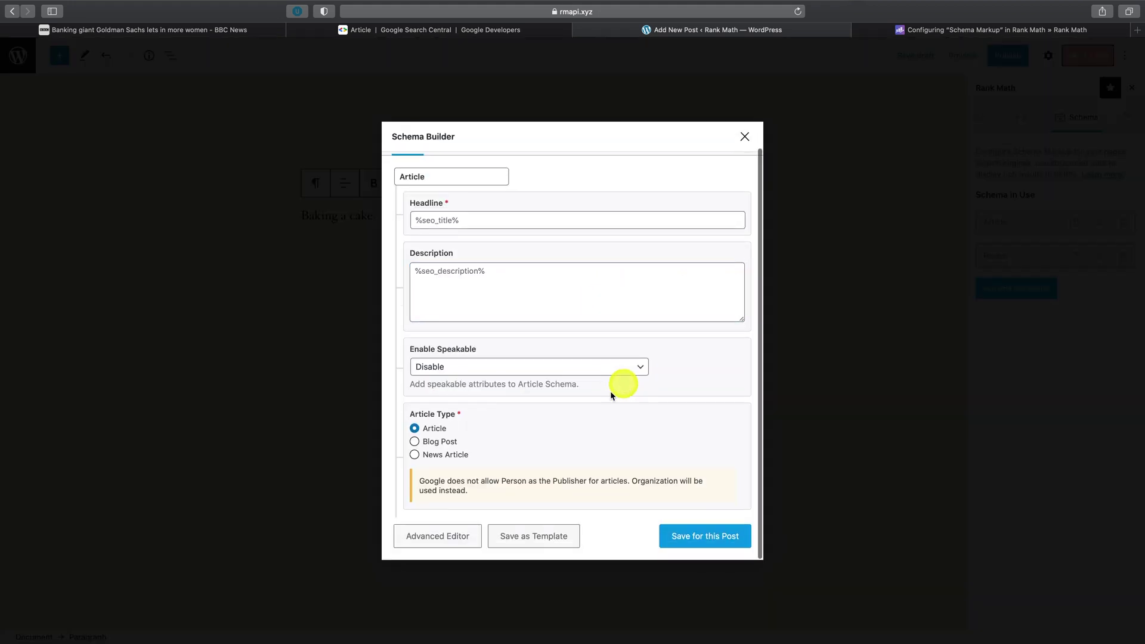
click(439, 531)
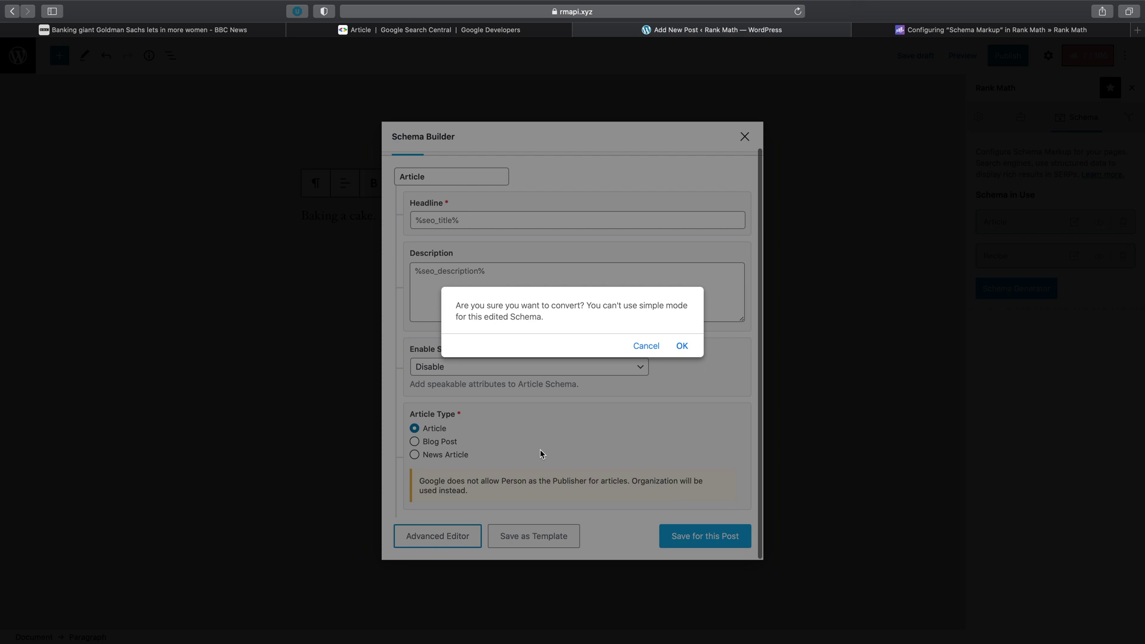
click(682, 346)
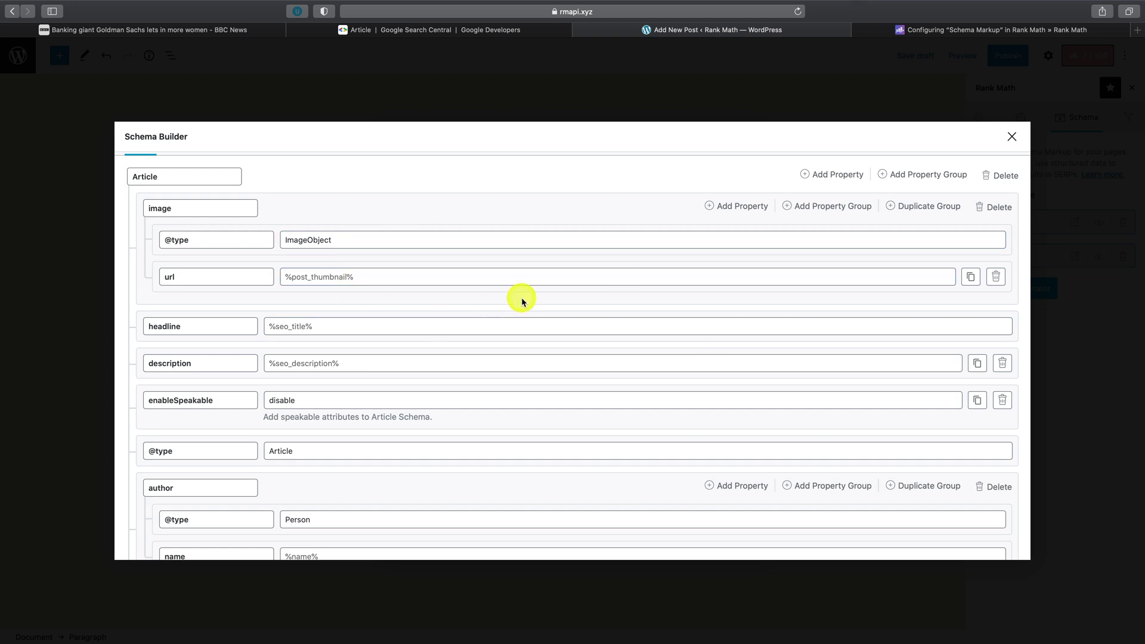
Step: Review the Article properties alongside Rank Math's schema guide, then close the builder unsaved
scroll(520, 300, down, 3)
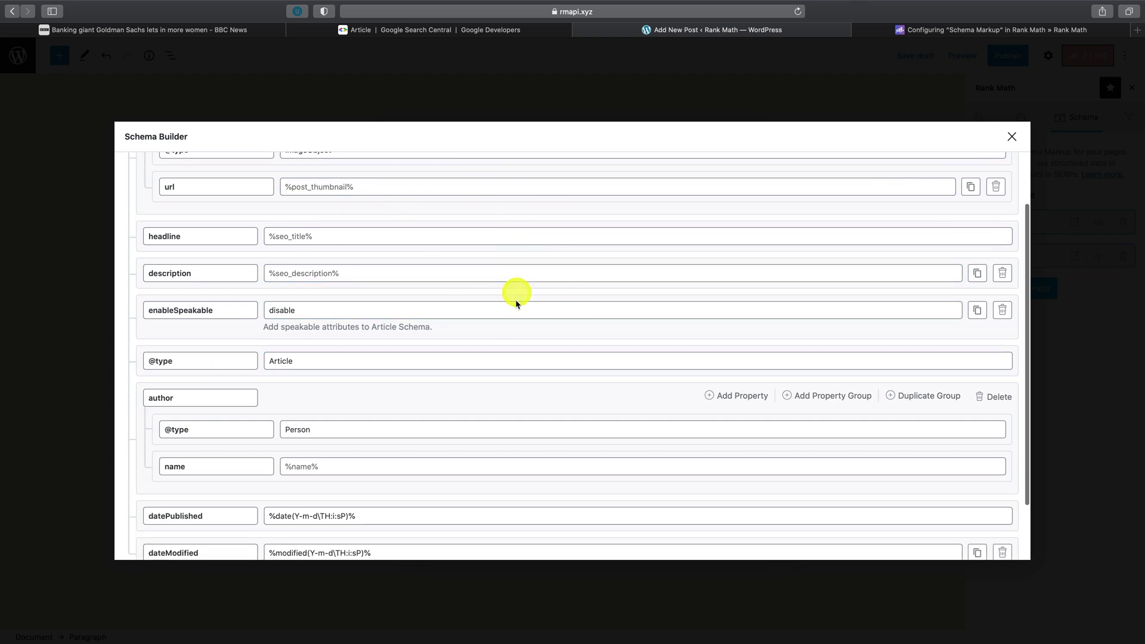
click(559, 354)
scroll(559, 354, down, 2)
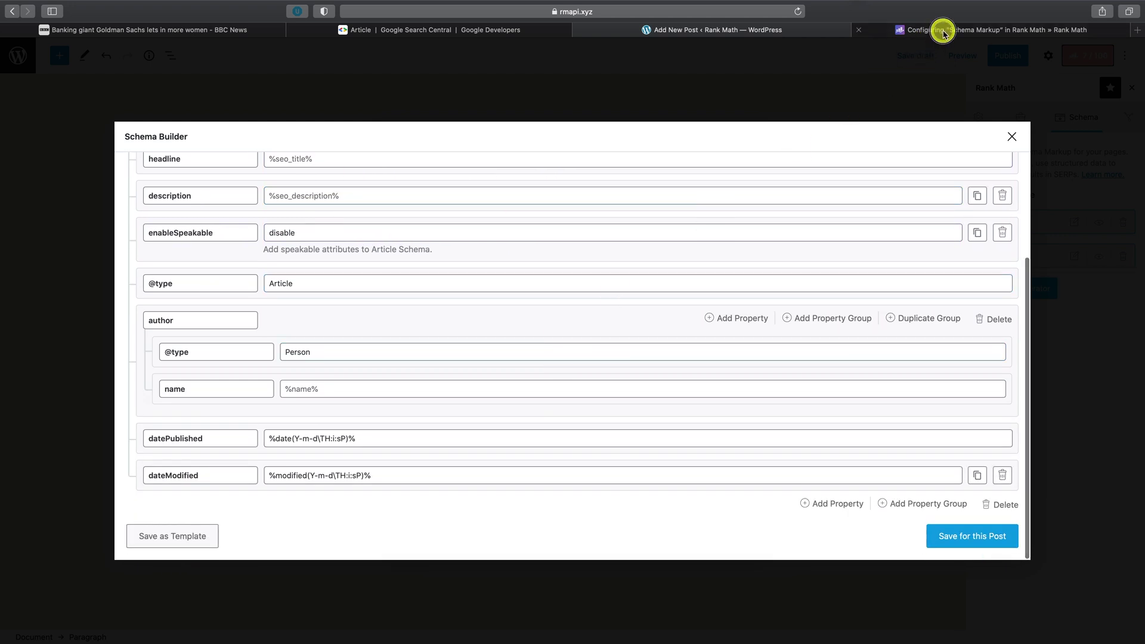
click(941, 29)
scroll(717, 279, down, 1)
click(724, 32)
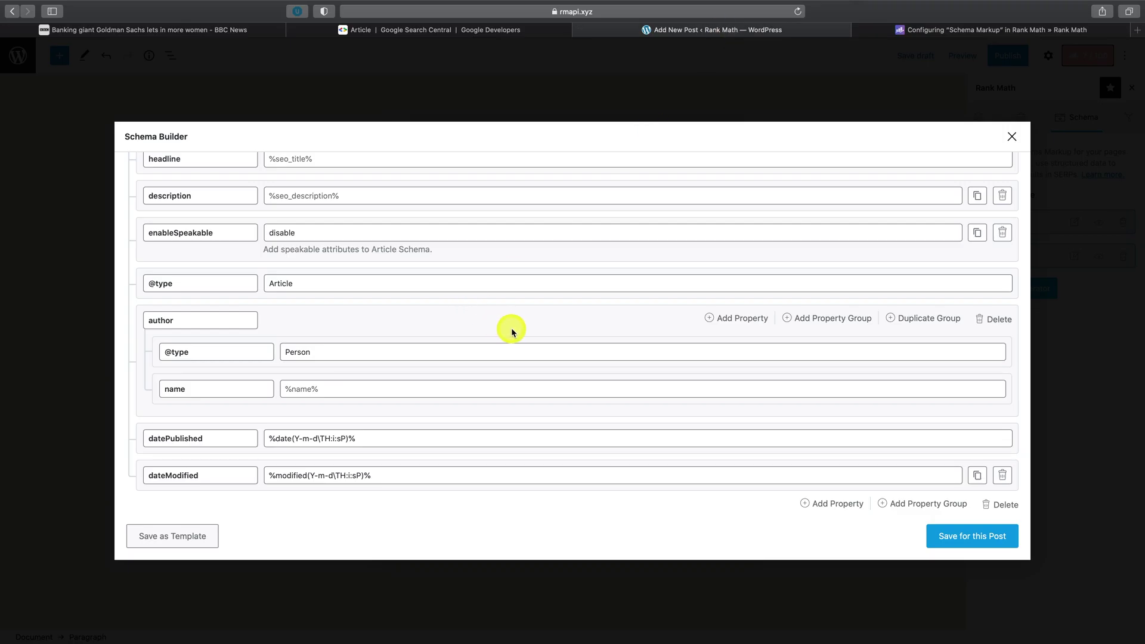
scroll(511, 330, up, 5)
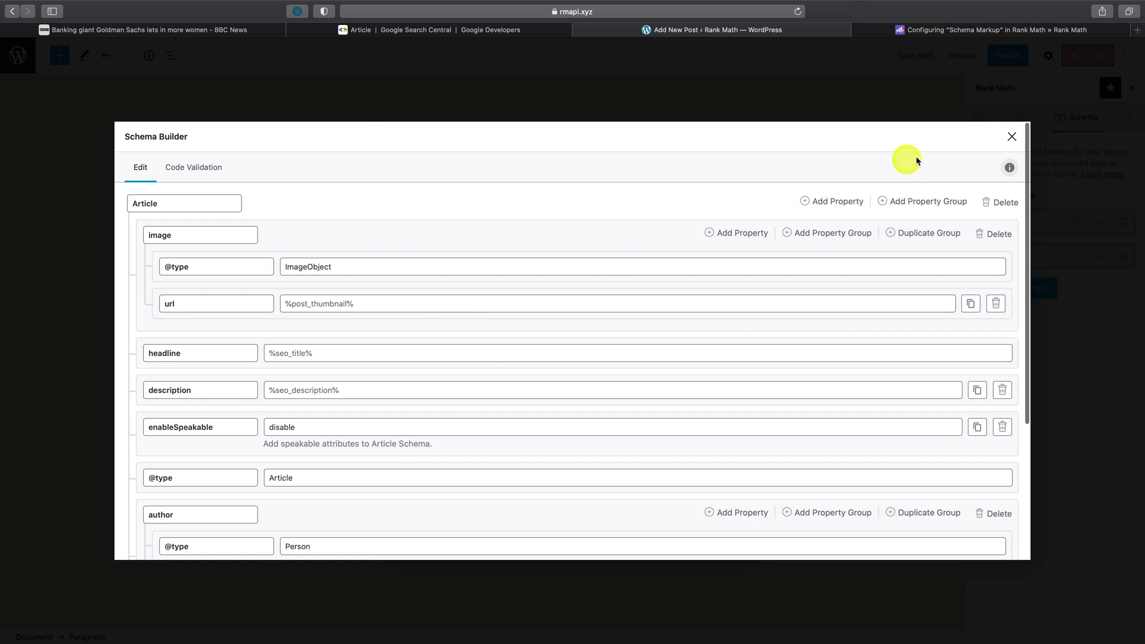
click(1012, 138)
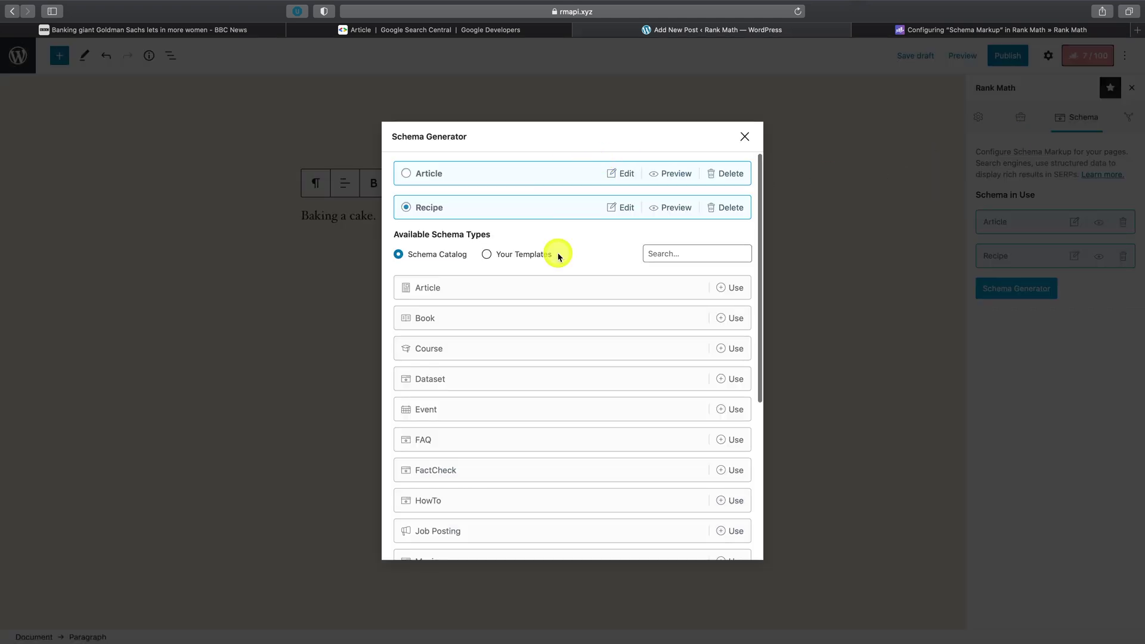
scroll(557, 251, up, 2)
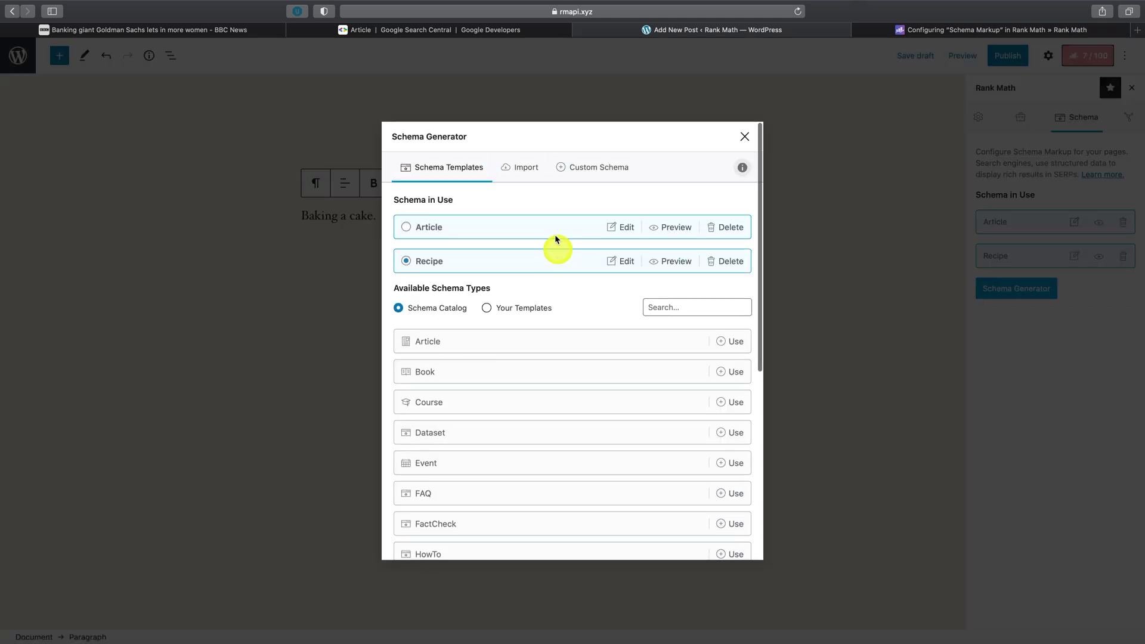
Step: Show the schema Import form, then switch to the BBC News Goldman Sachs article
click(527, 177)
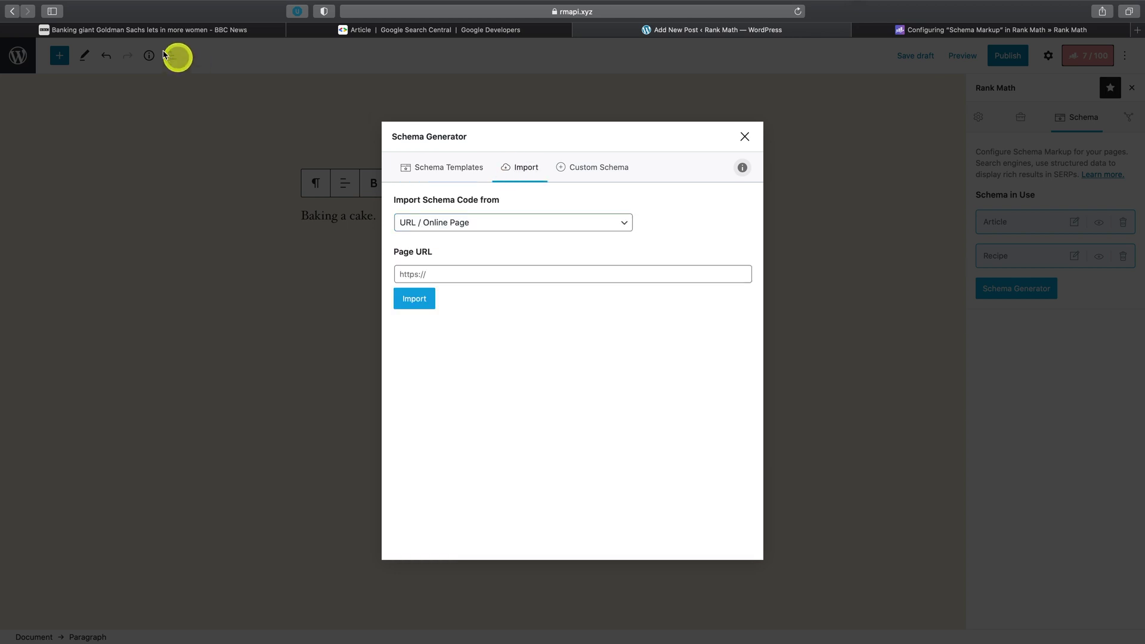
click(128, 30)
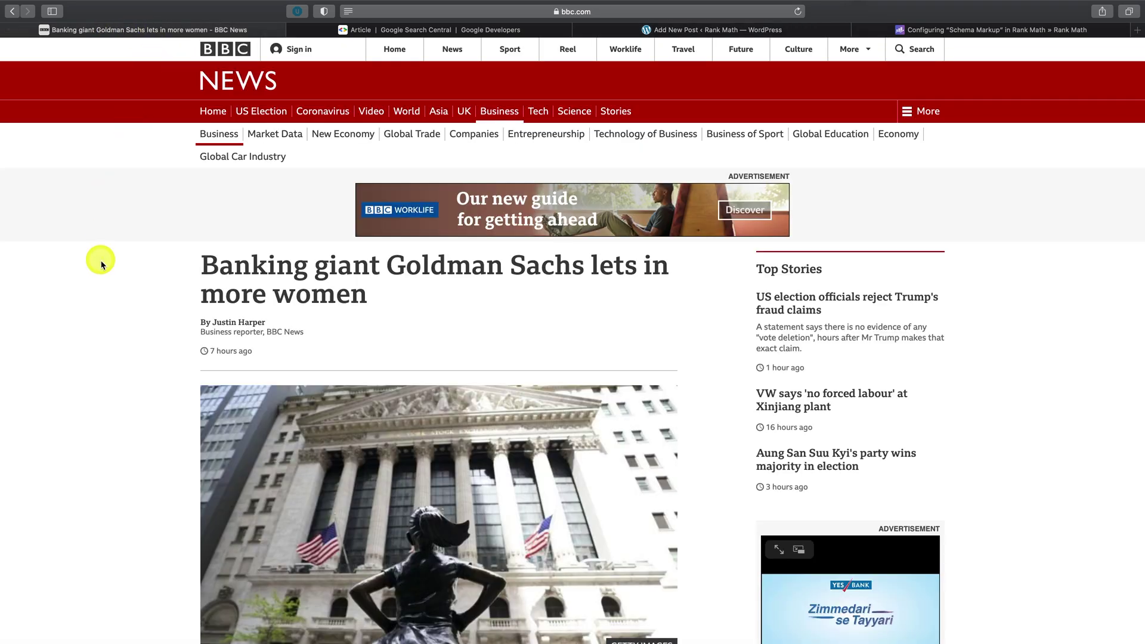
Step: Copy the BBC article's entire page source via Inspect Element and return to WordPress
right_click(159, 278)
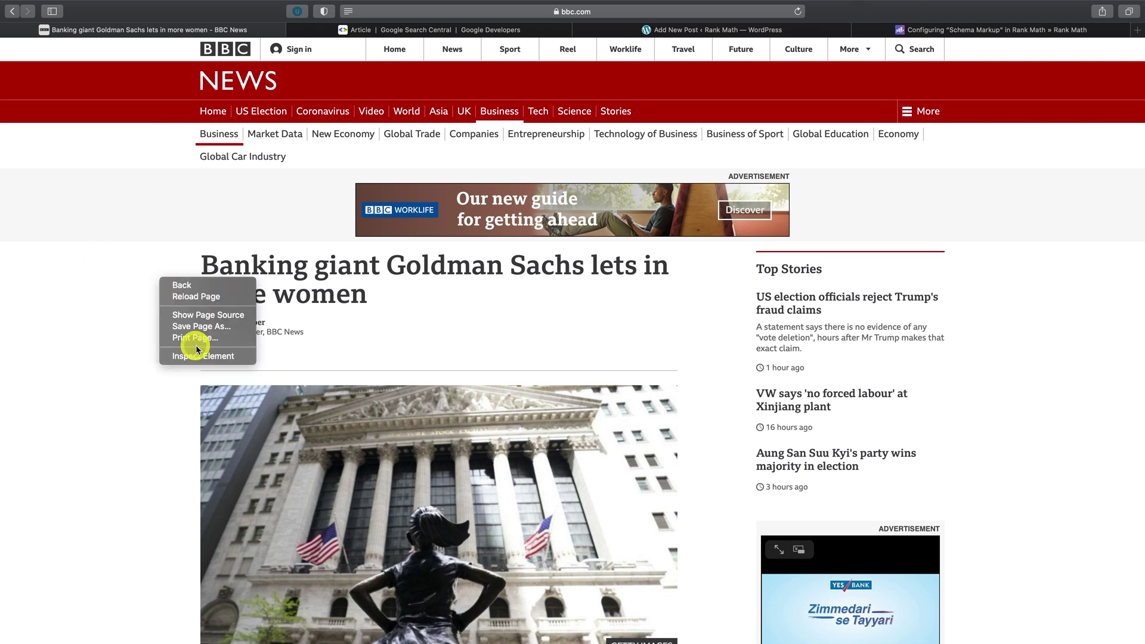
click(222, 314)
key(super+a)
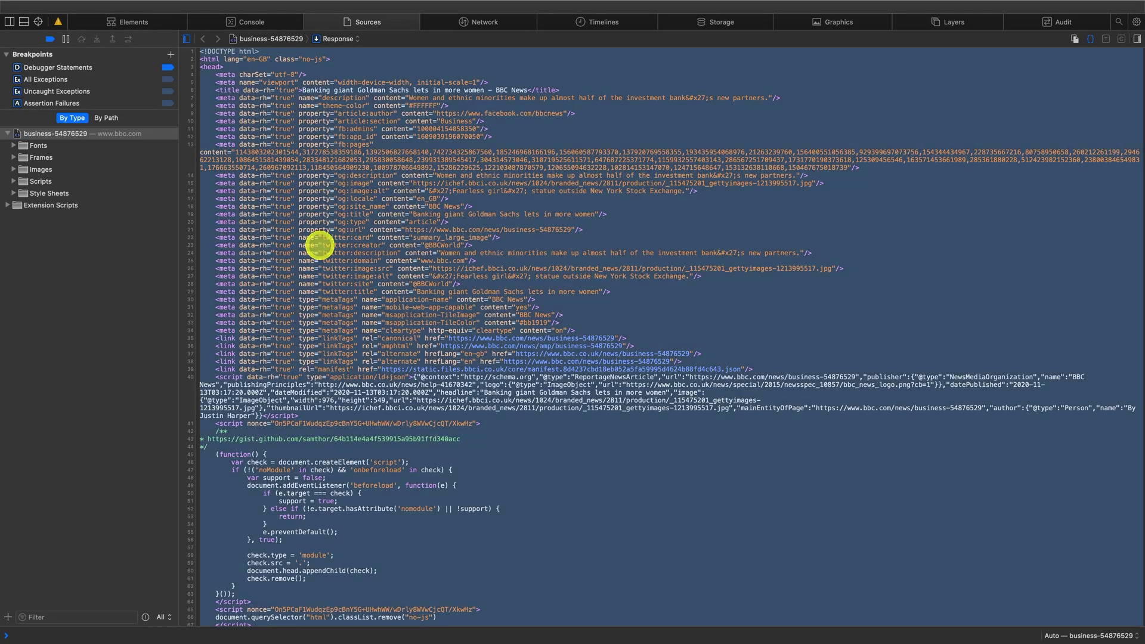
right_click(319, 243)
click(350, 290)
key(ctrl+Left)
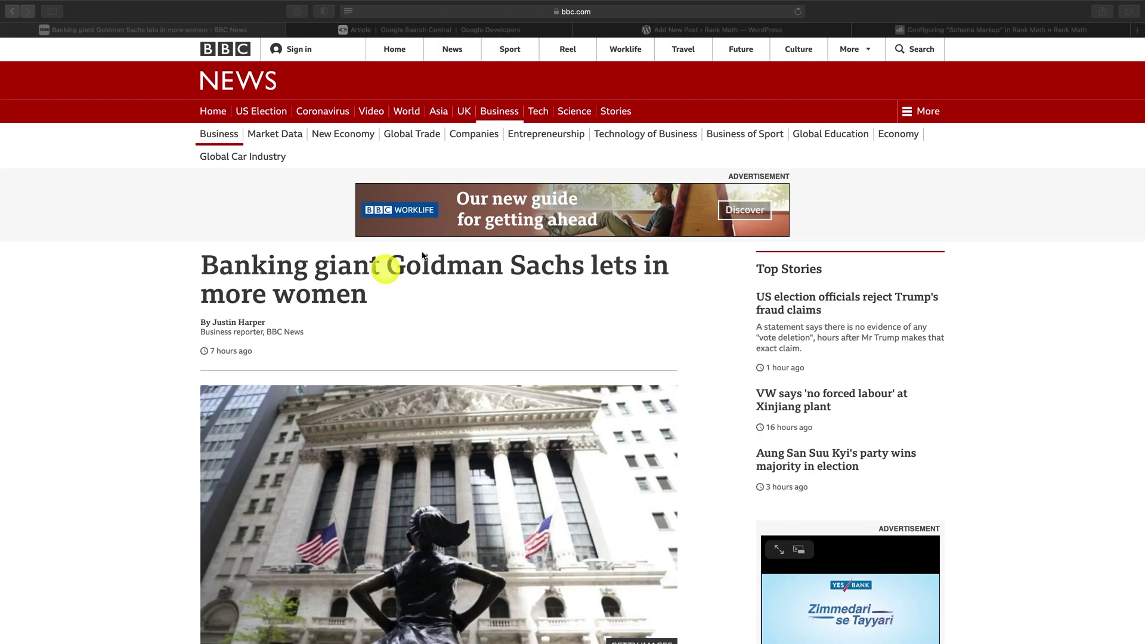
click(719, 29)
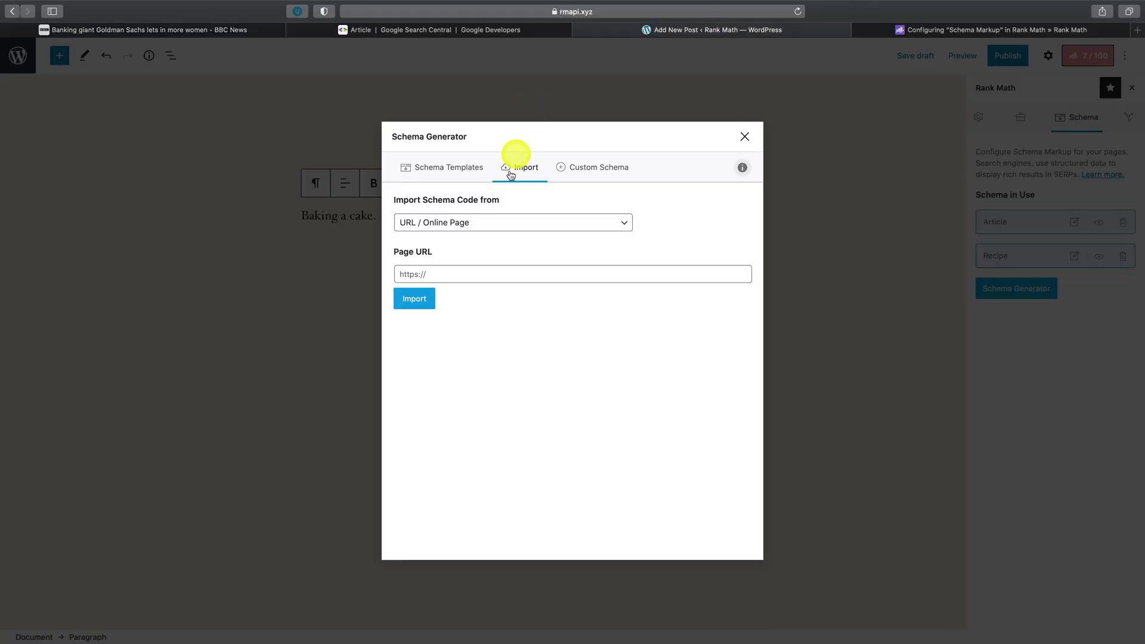
Step: Import schema from the pasted BBC page HTML Code, finding ReportageNewsArticle
click(478, 222)
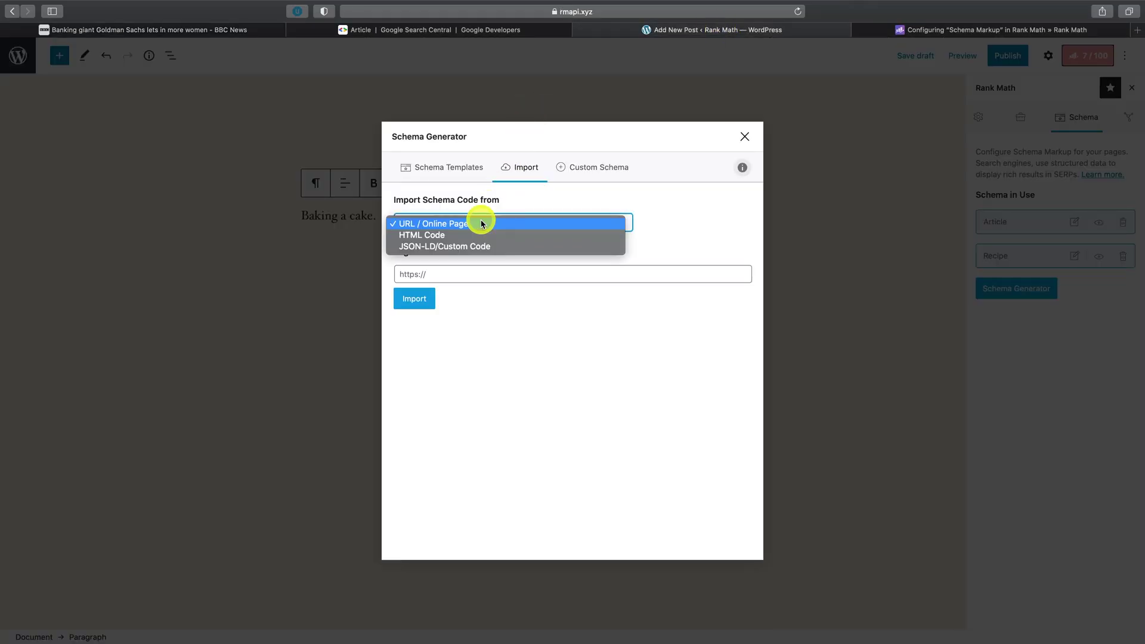
click(445, 237)
click(473, 312)
key(super+v)
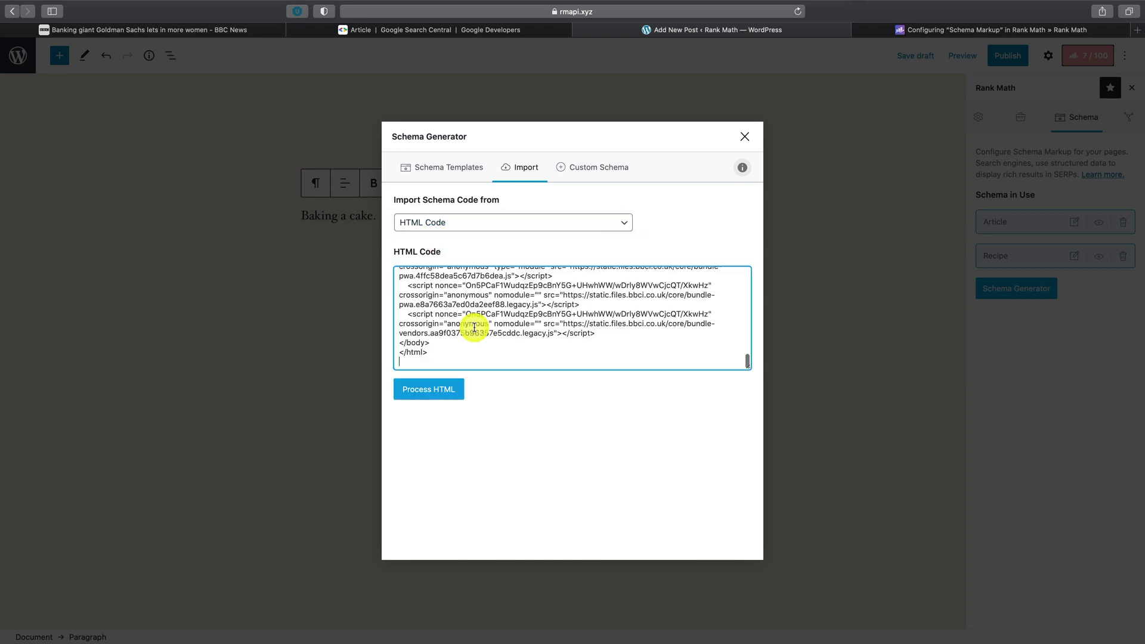
click(433, 390)
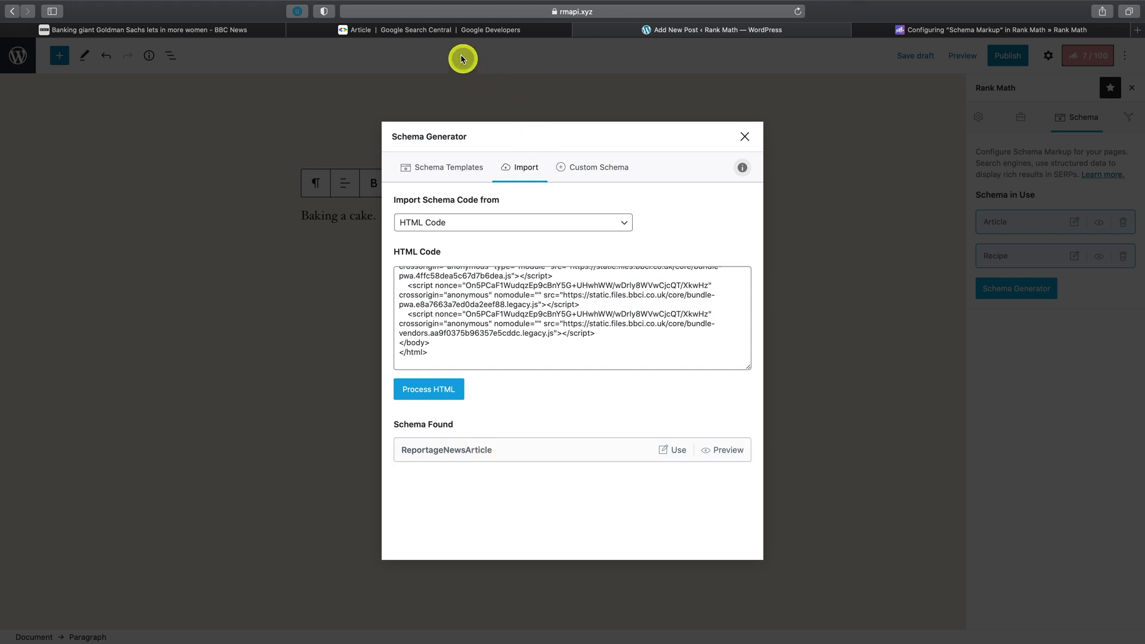
click(447, 31)
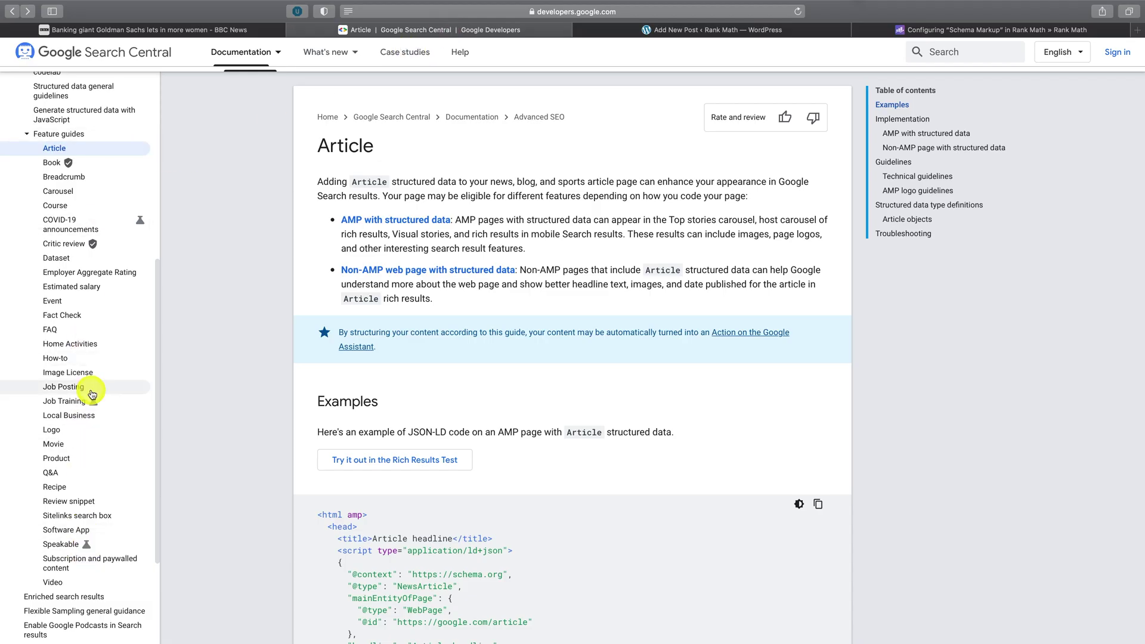
key(ctrl+Tab)
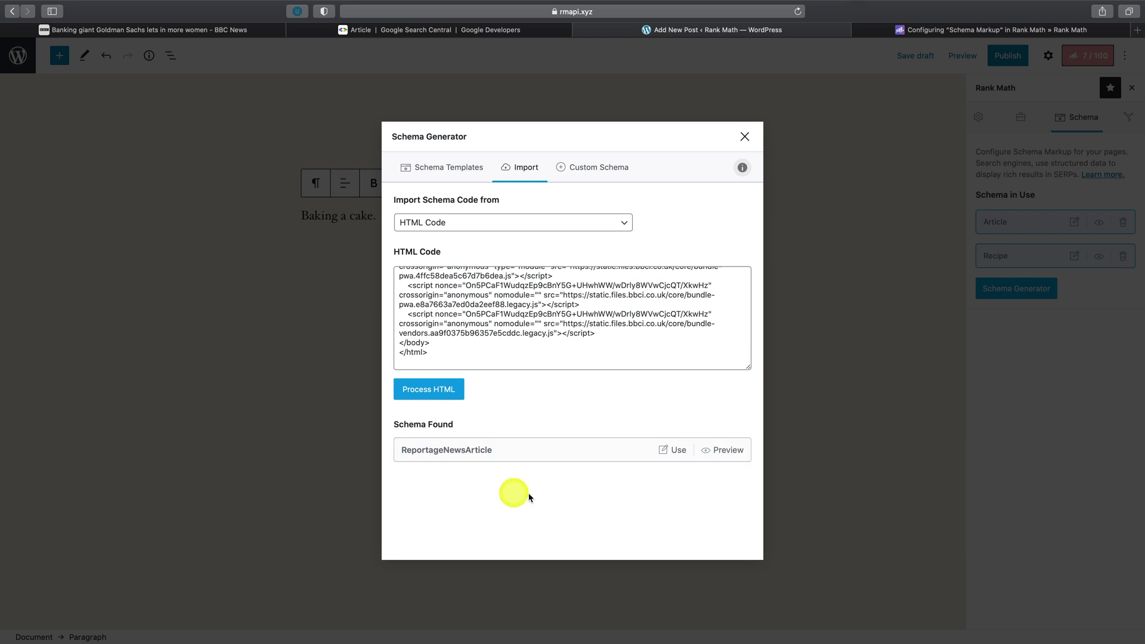
Step: Use the found ReportageNewsArticle schema and replace its author name
click(673, 451)
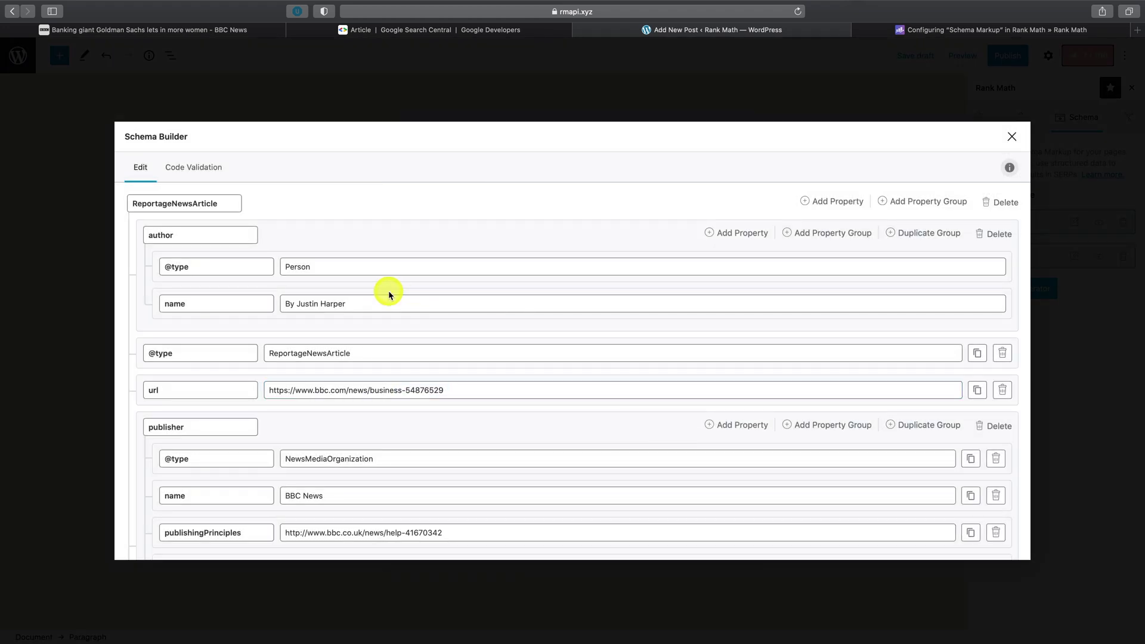
click(306, 266)
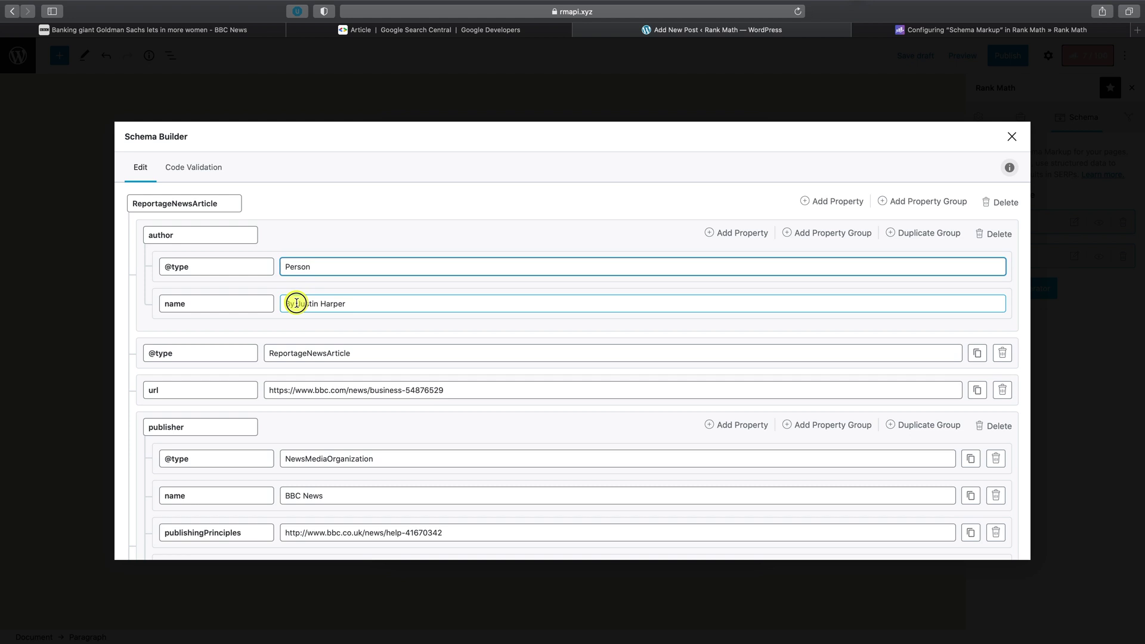
drag(296, 303, 384, 303)
text(By Ale)
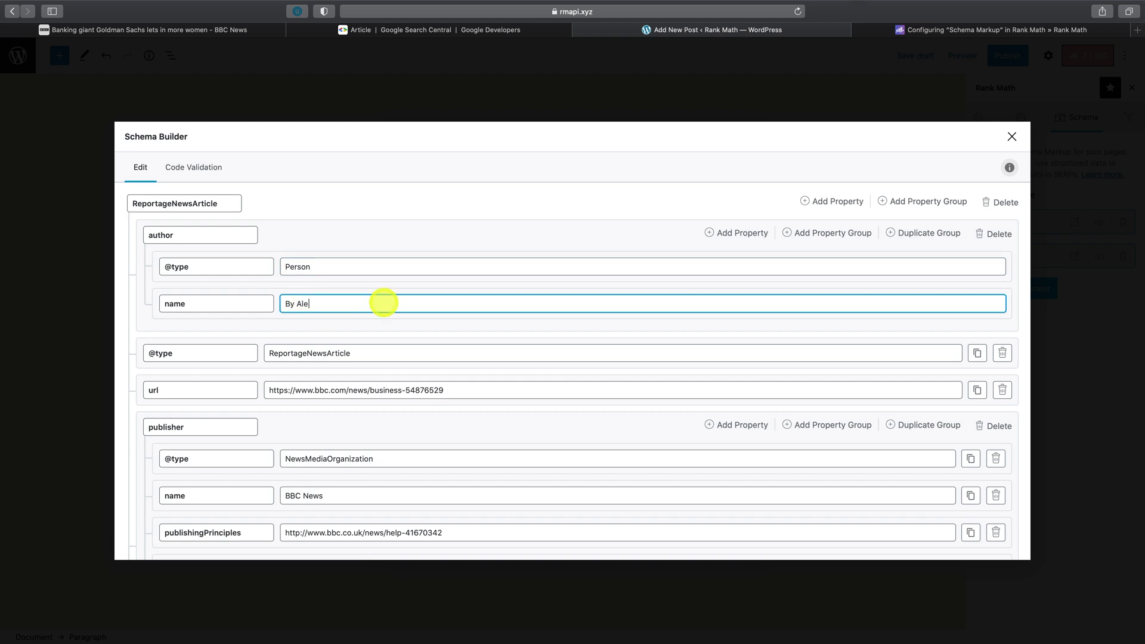
text(x)
Step: Change the schema url domain to website.com and the publisher name to My Cookies
drag(295, 390, 341, 390)
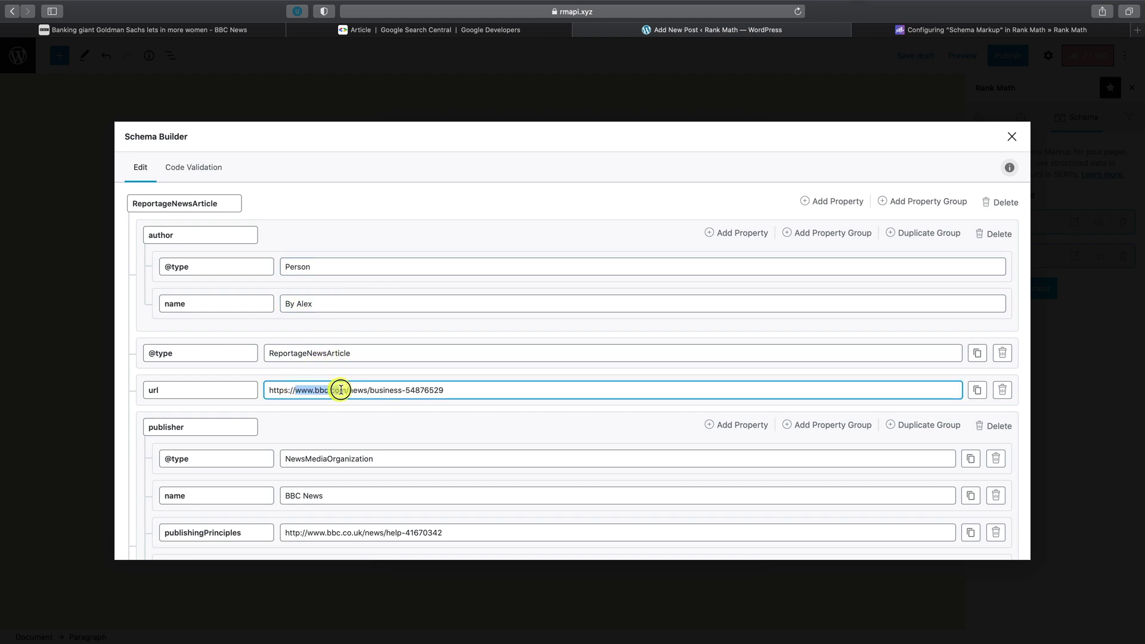
text(ebcite)
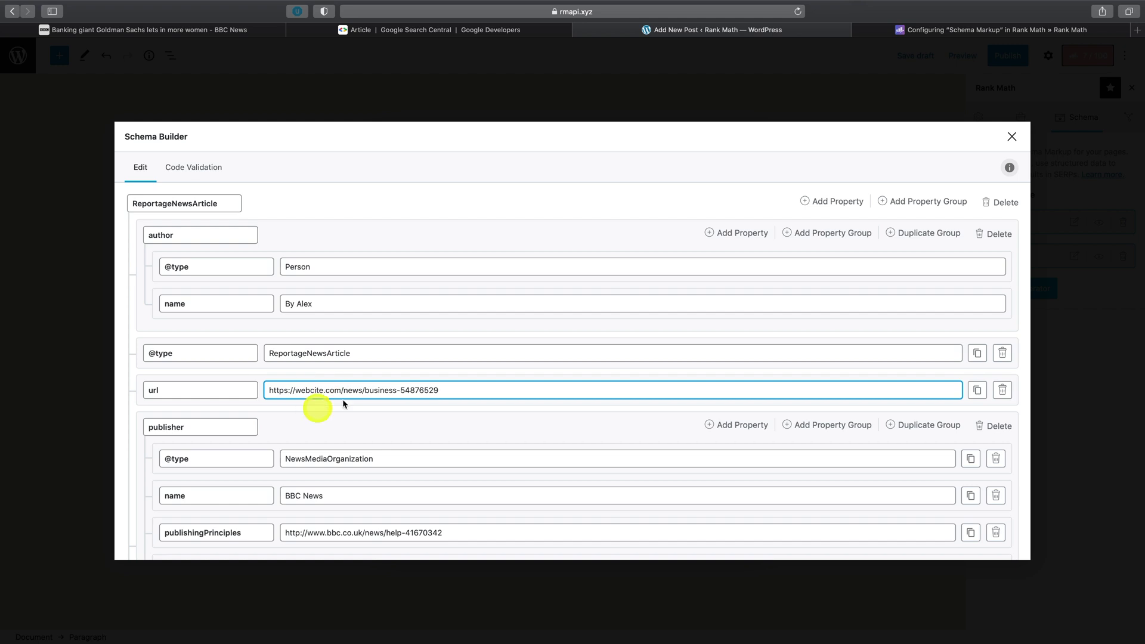
scroll(450, 419, down, 5)
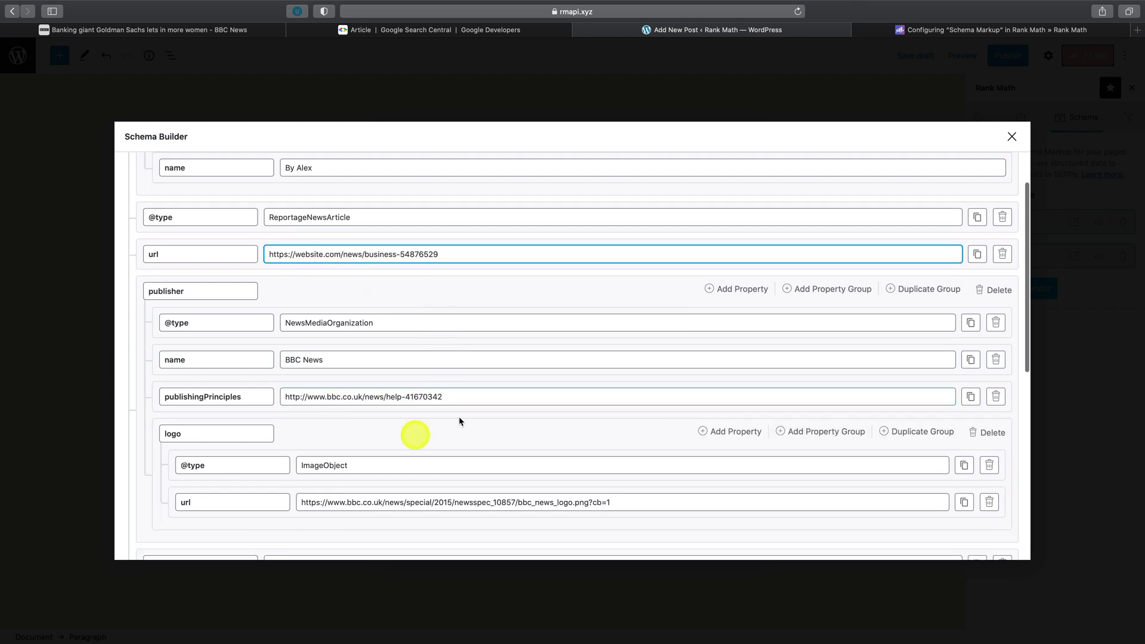
triple_click(332, 360)
text(My )
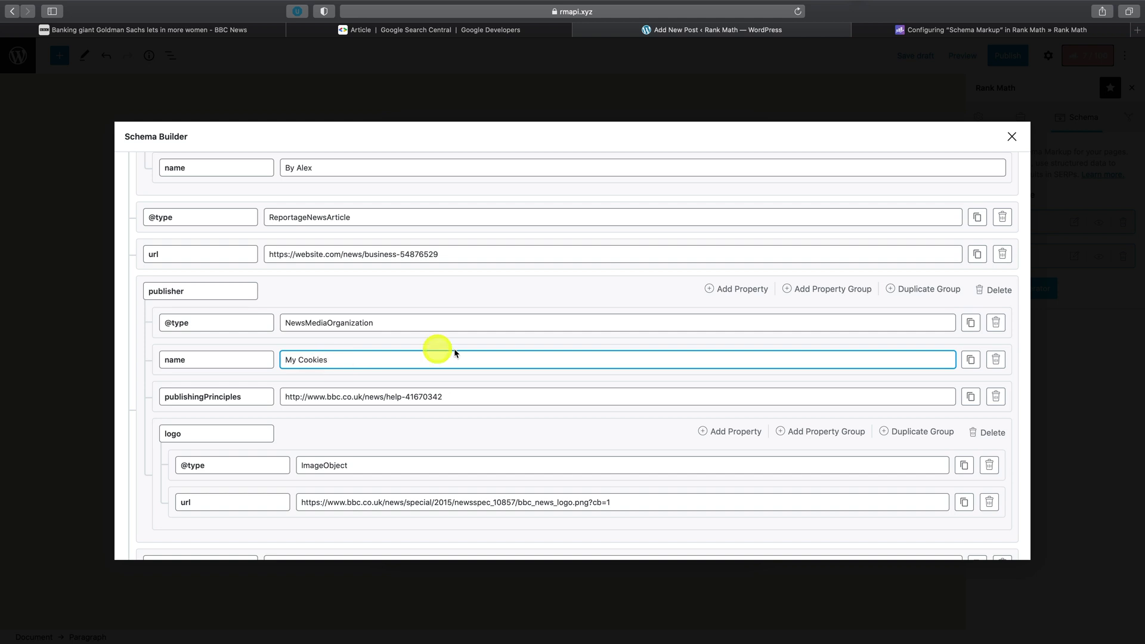
text(Cookies)
scroll(499, 352, down, 10)
Step: Save the post's ReportageNewsArticle schema, then reopen it and save it as a template
click(966, 540)
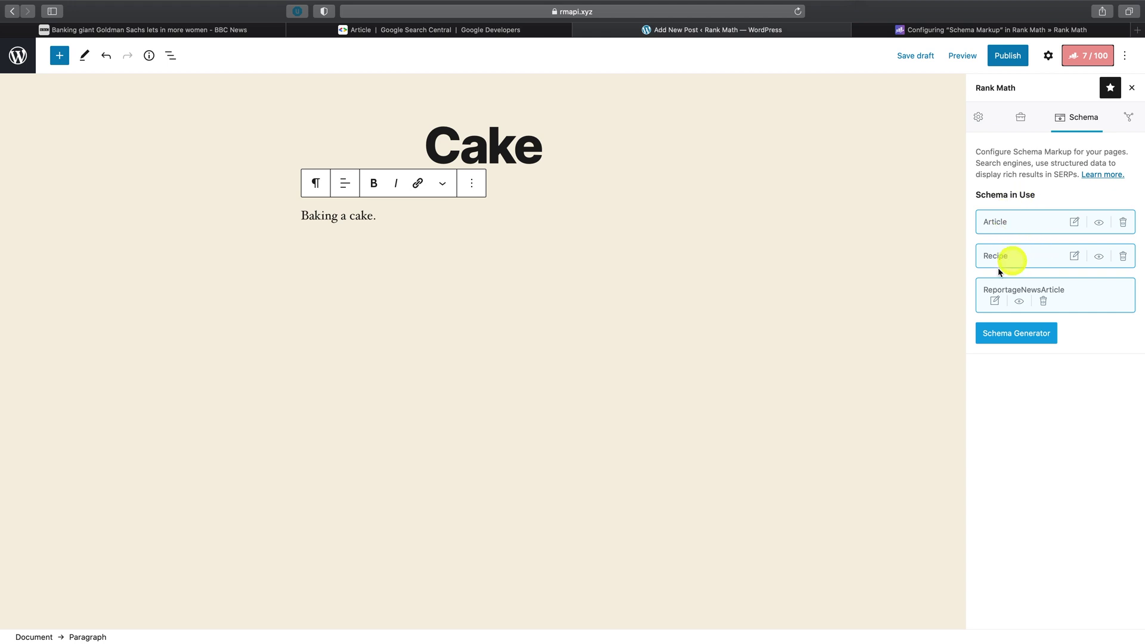
click(996, 303)
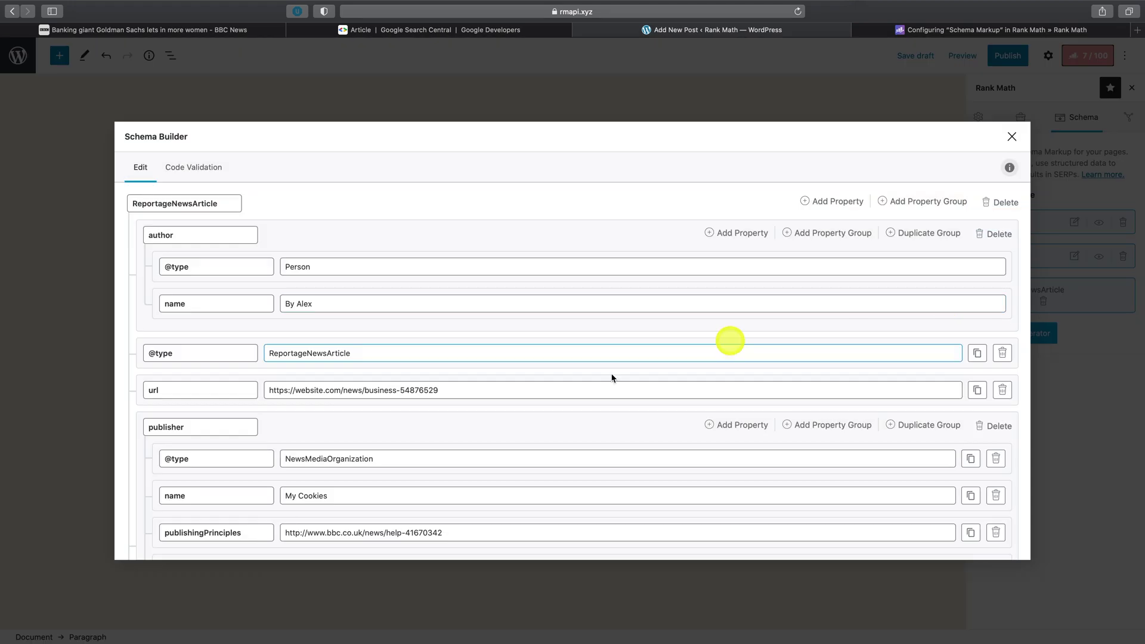
scroll(417, 461, down, 10)
scroll(418, 462, down, 2)
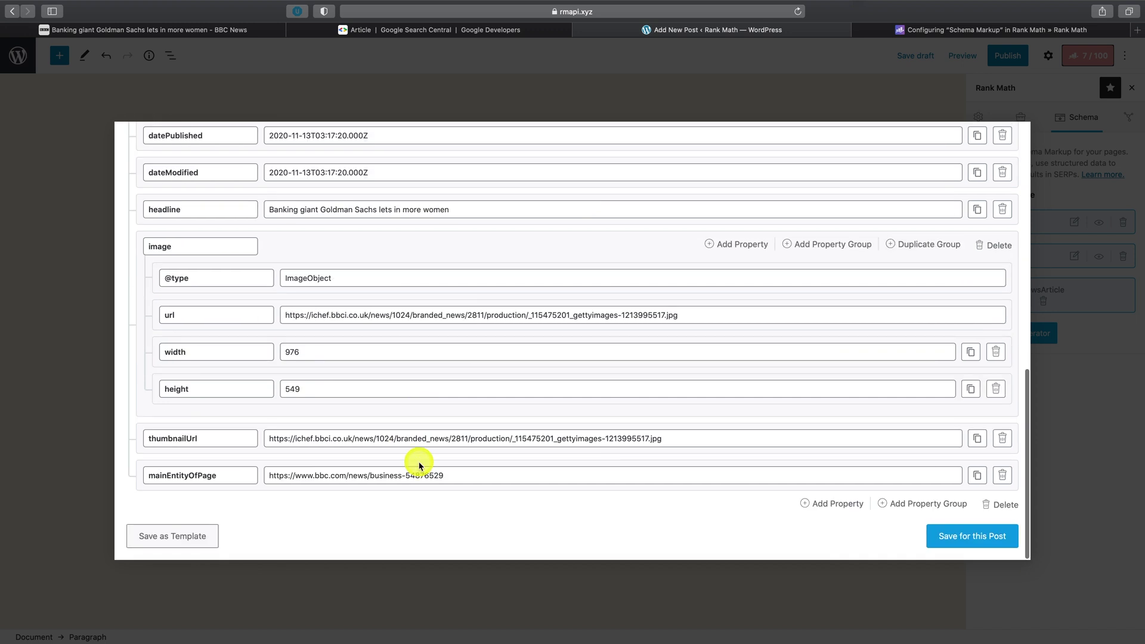
click(185, 541)
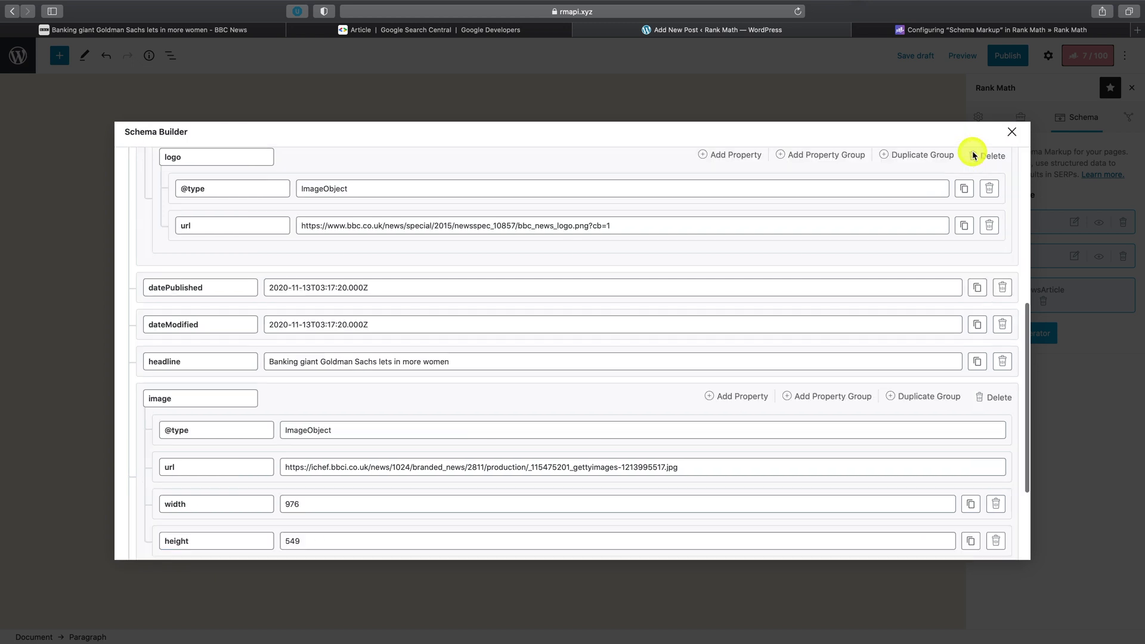
click(1008, 132)
Step: Add a new schema template based on the saved ReportageNewsArticle from Your Templates
click(19, 53)
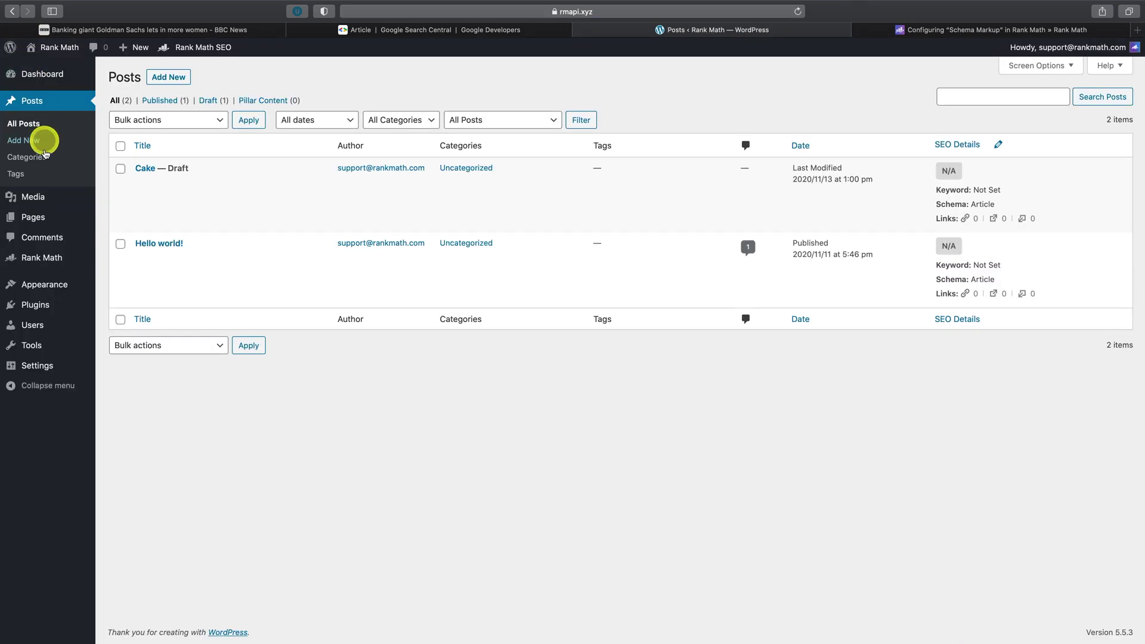
mouse_move(44, 265)
click(134, 343)
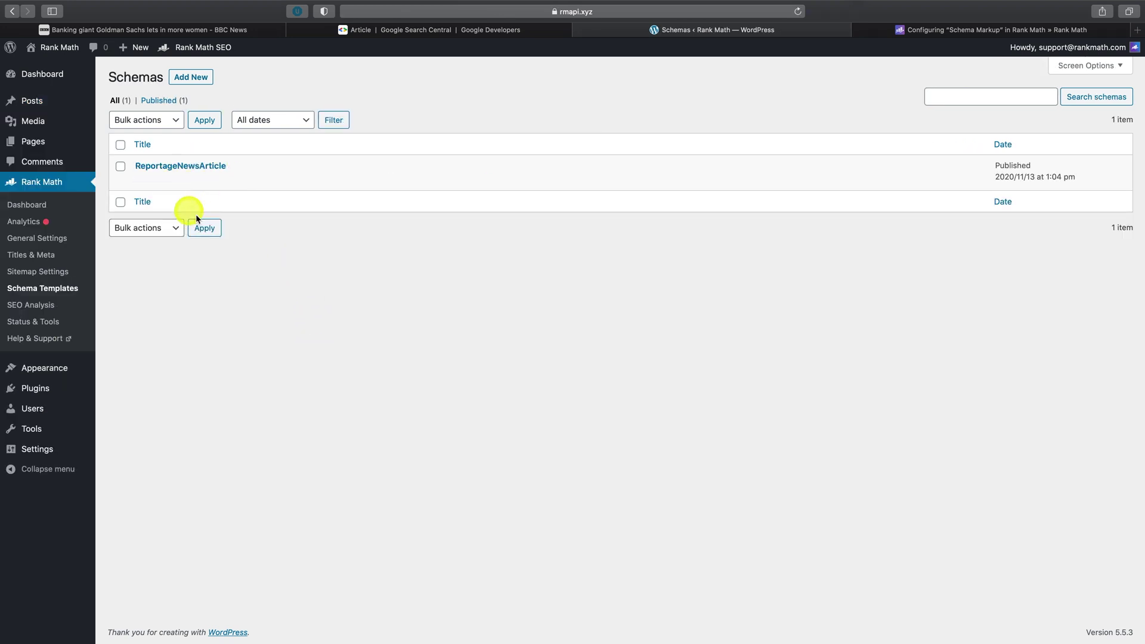
click(190, 77)
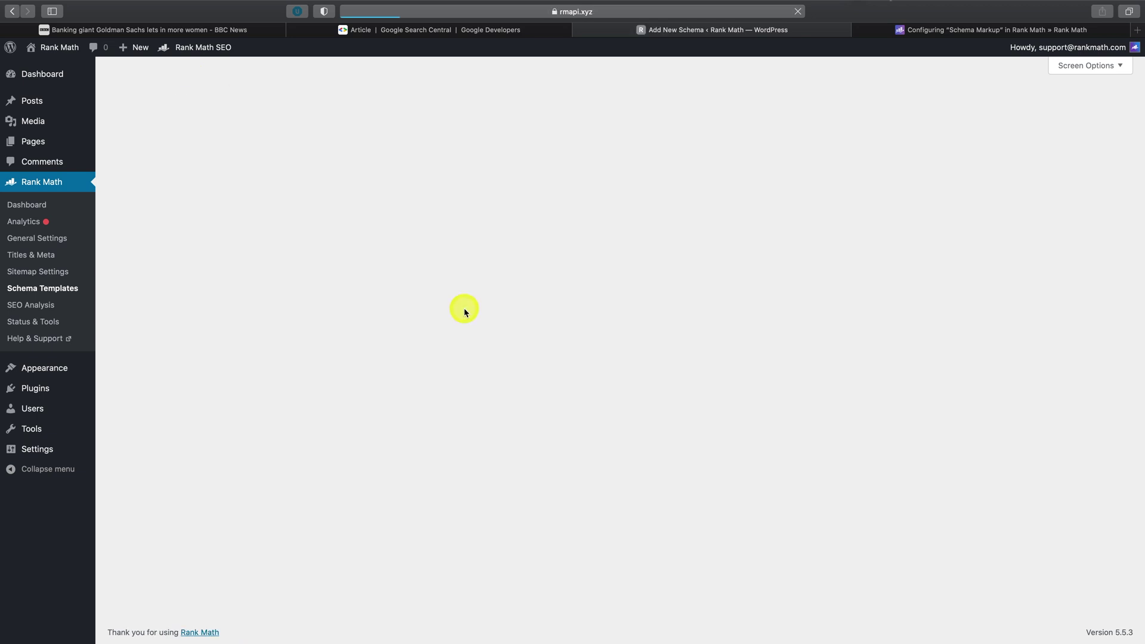
scroll(576, 320, down, 5)
scroll(576, 320, up, 5)
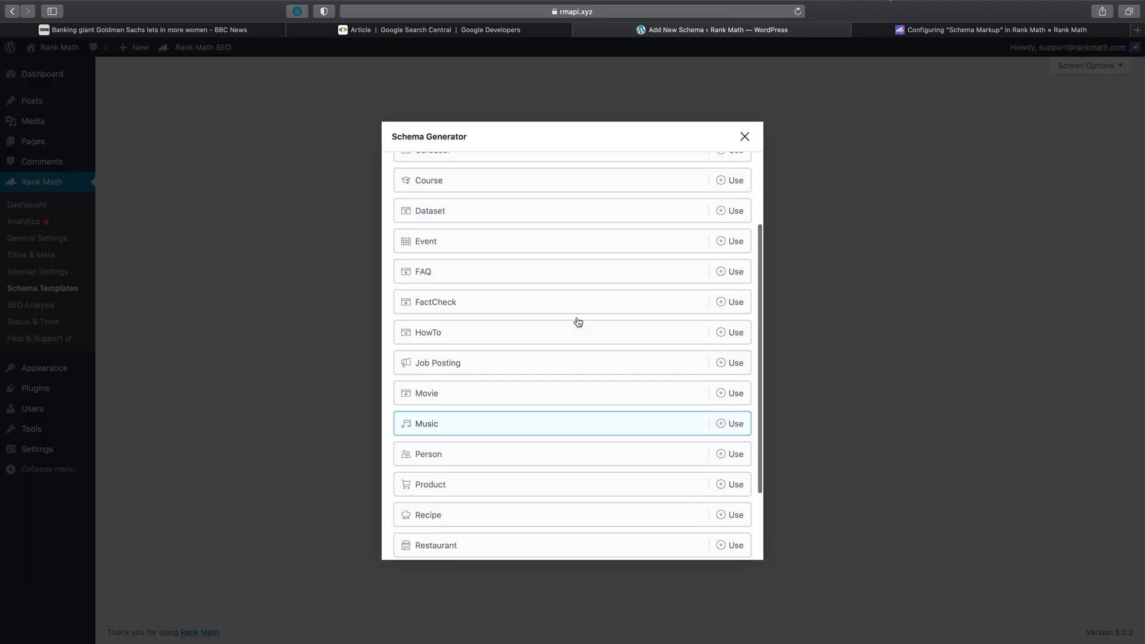
click(487, 220)
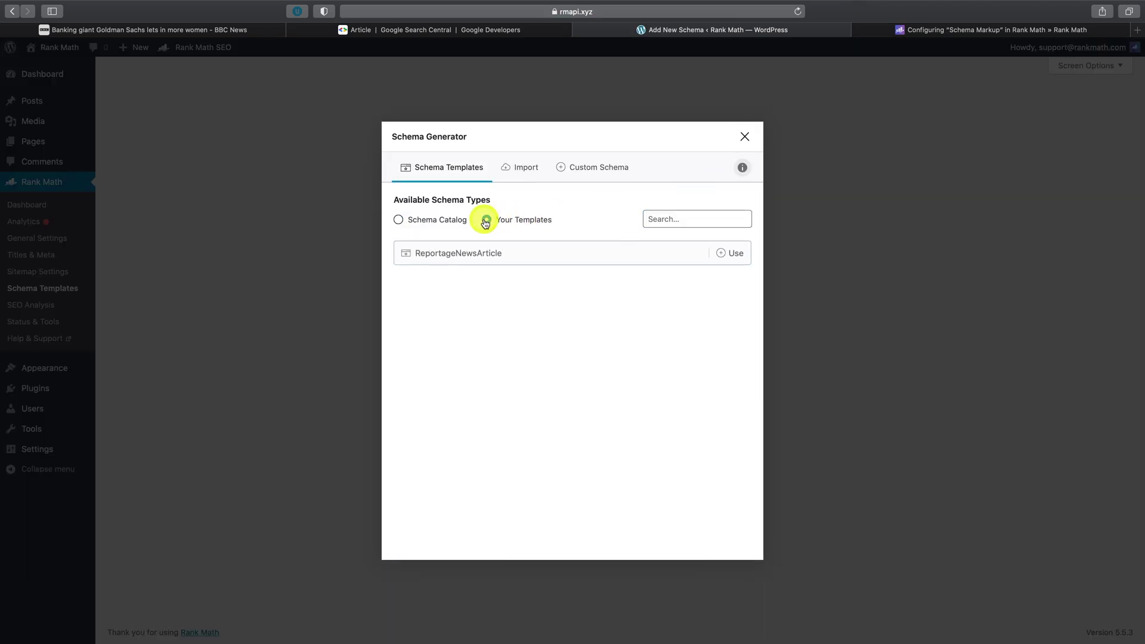
click(726, 253)
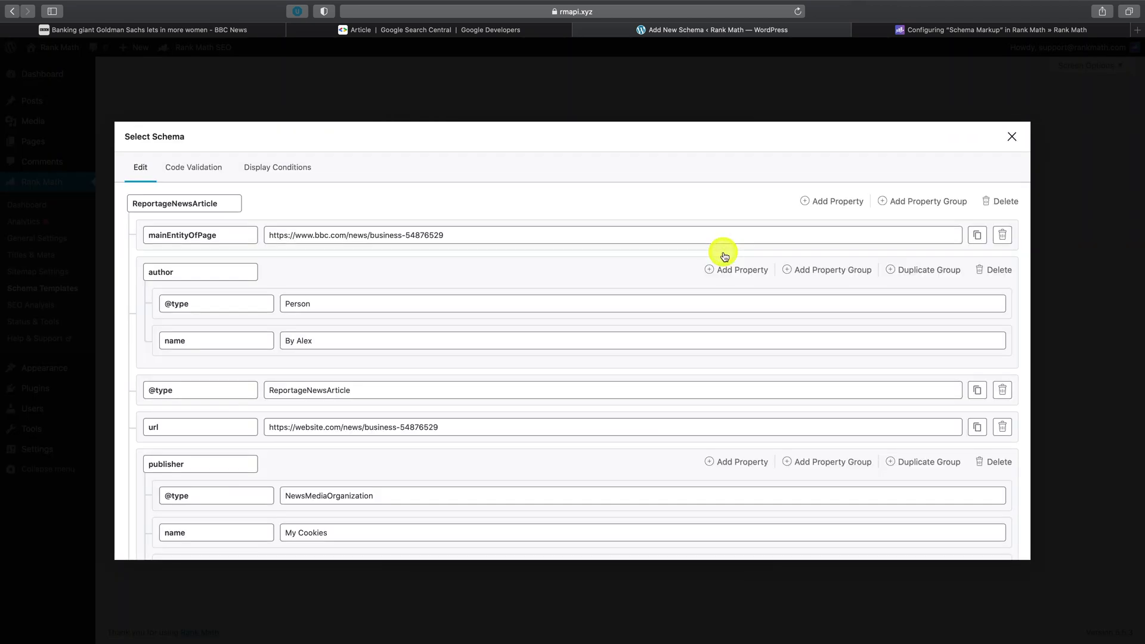
Step: Empty the template's url value, then switch to the Rank Math Schema Markup guide
scroll(507, 307, down, 2)
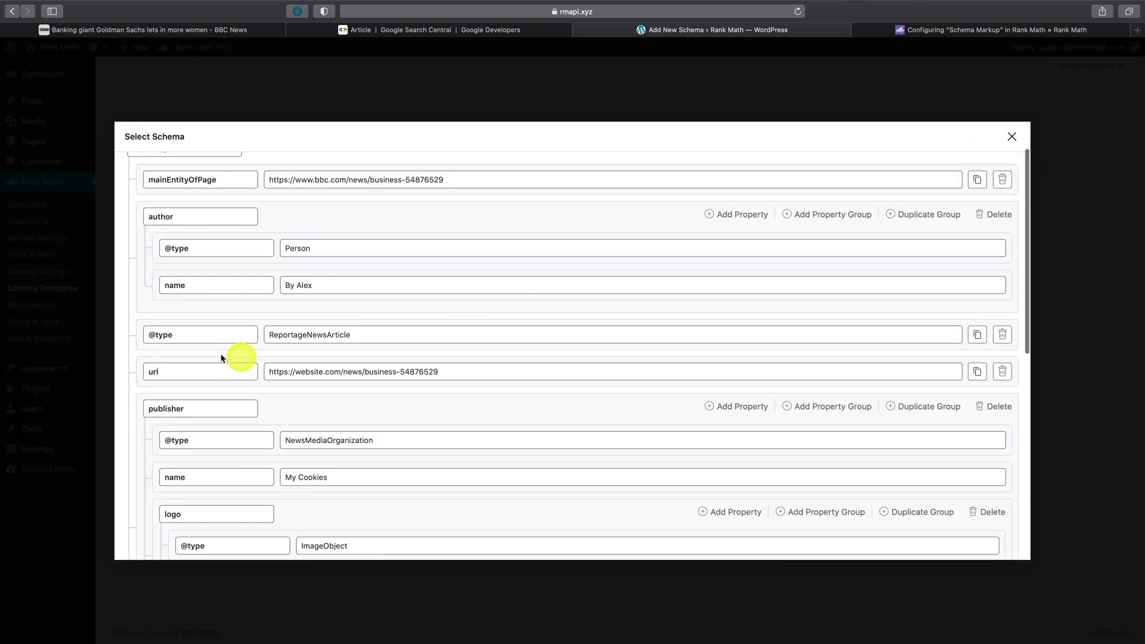
click(436, 370)
drag(437, 370, 192, 368)
key(BackSpace)
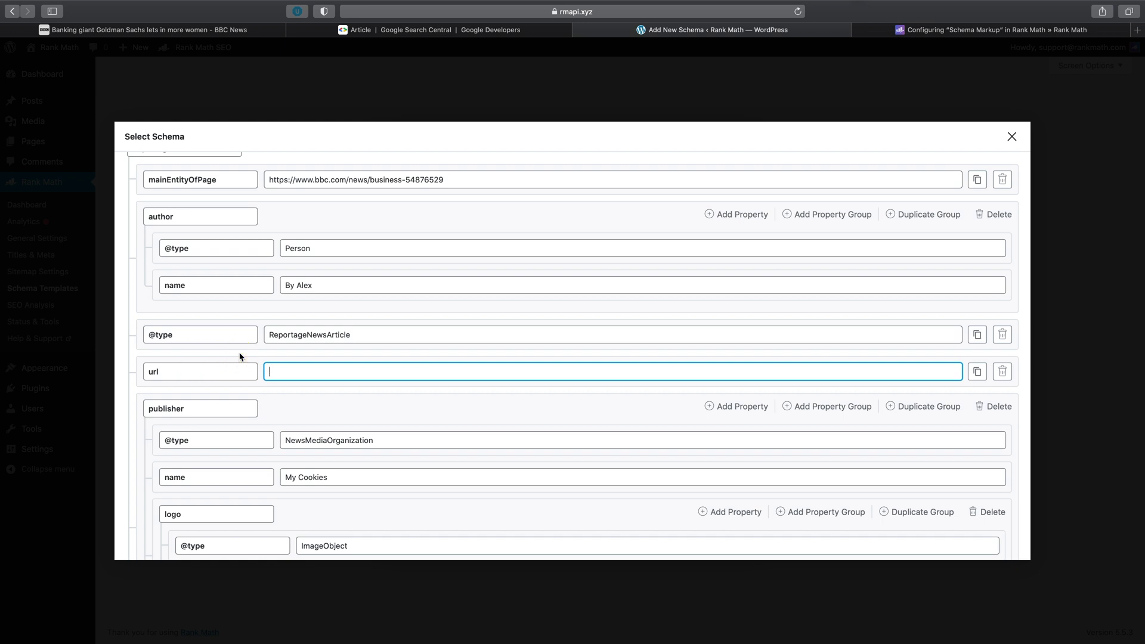
key(ctrl+Tab)
click(483, 76)
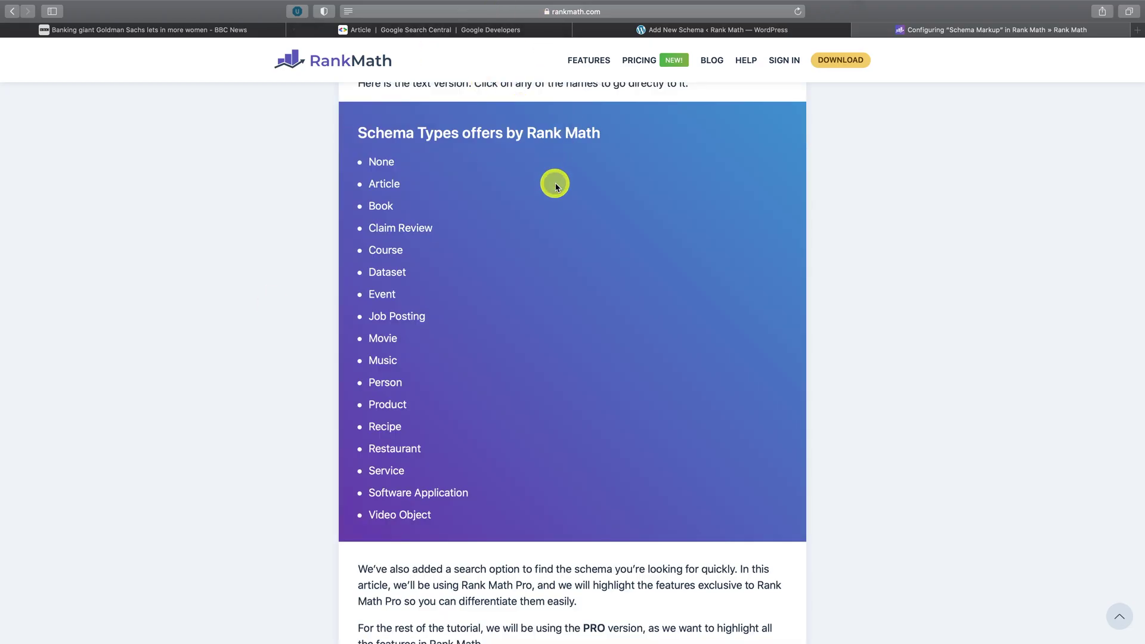
Step: Copy the %url% variable from the guide's Post variables list
scroll(556, 187, down, 15)
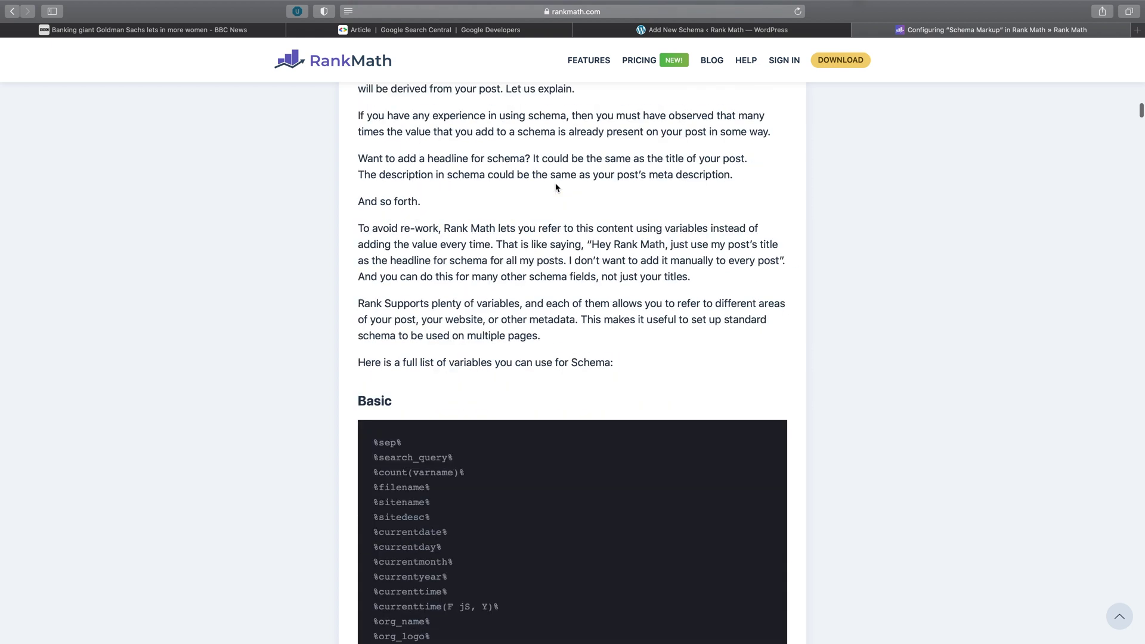
scroll(556, 188, down, 3)
scroll(258, 338, down, 1)
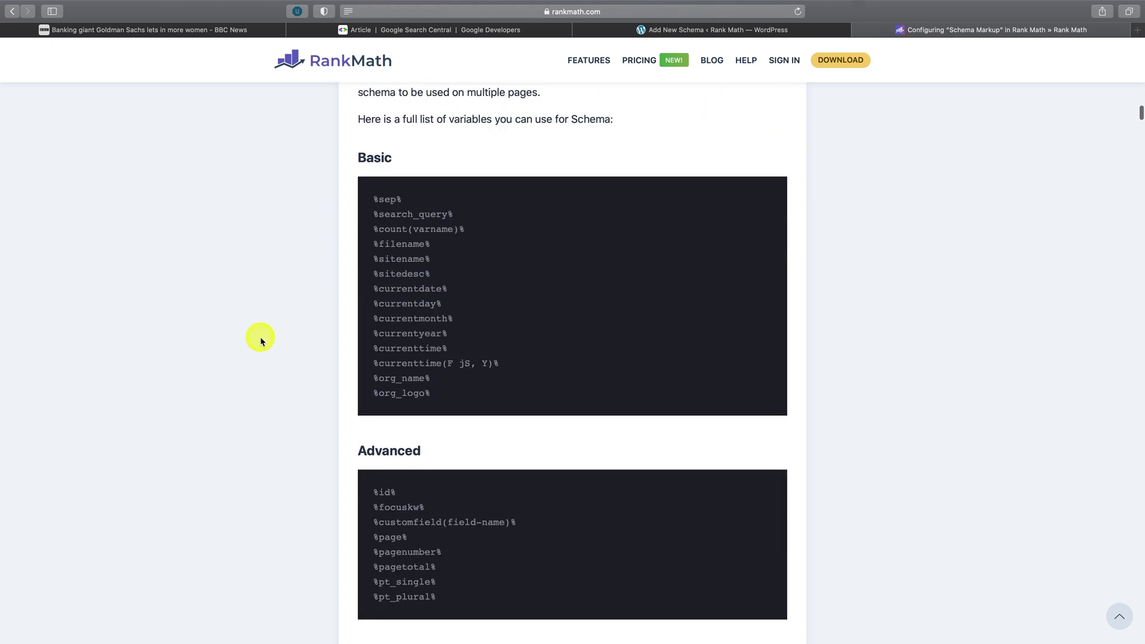
scroll(319, 273, down, 4)
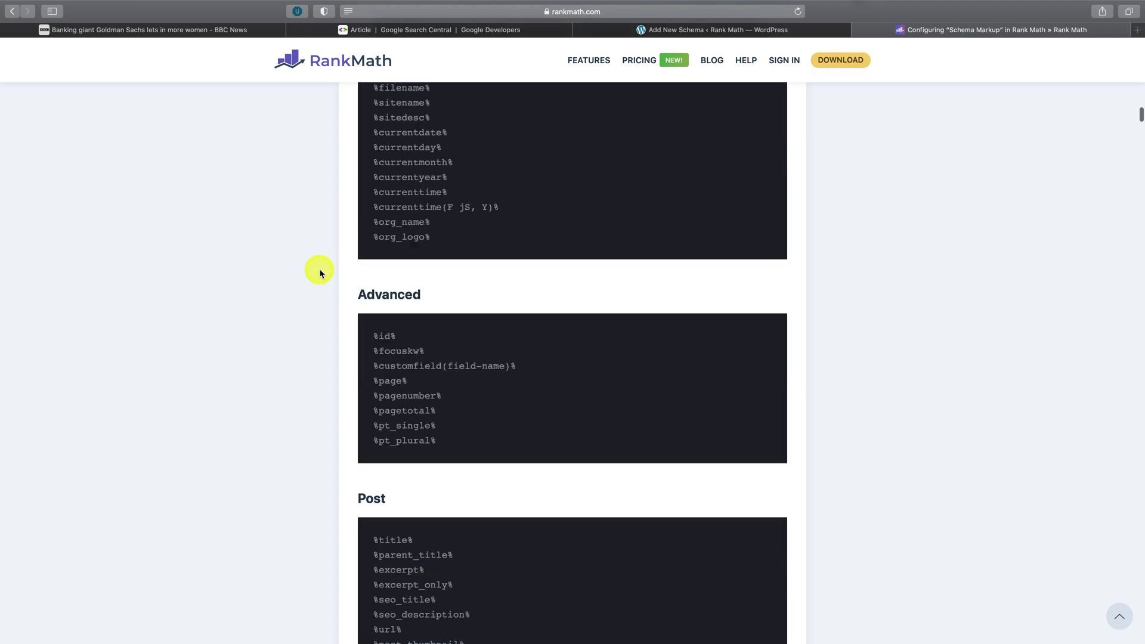
scroll(304, 332, down, 4)
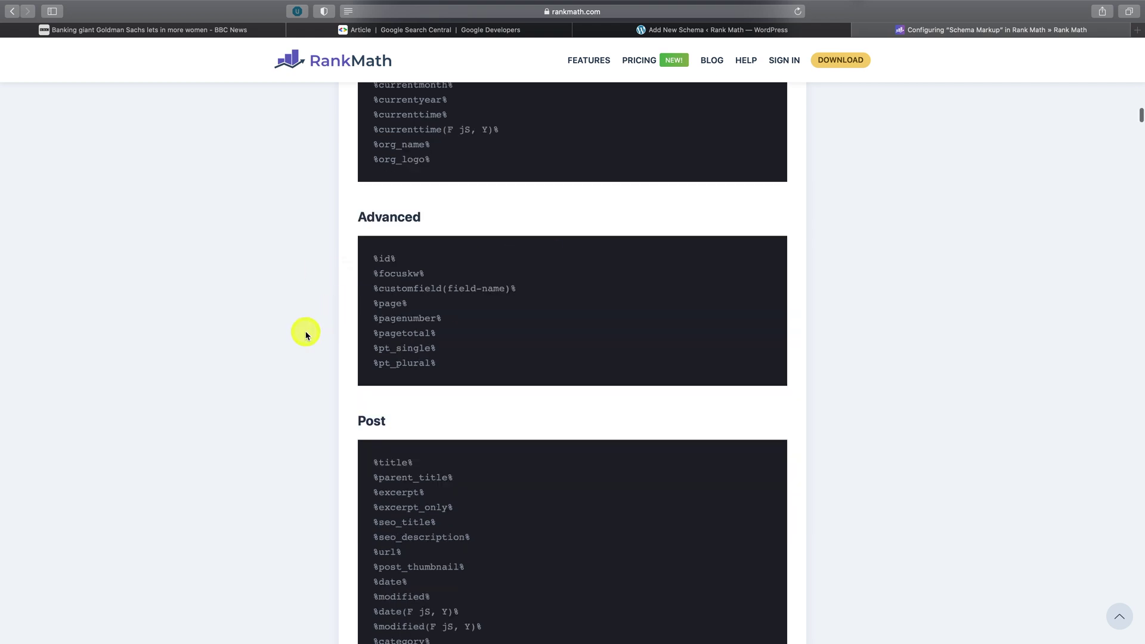
double_click(374, 388)
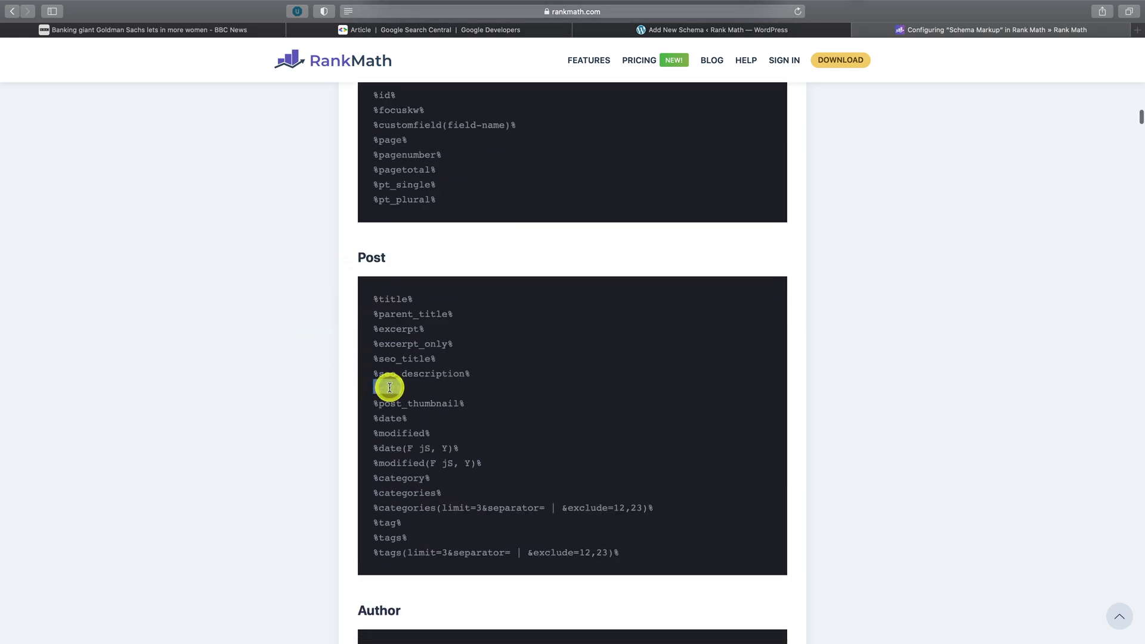
right_click(388, 388)
click(418, 422)
click(672, 30)
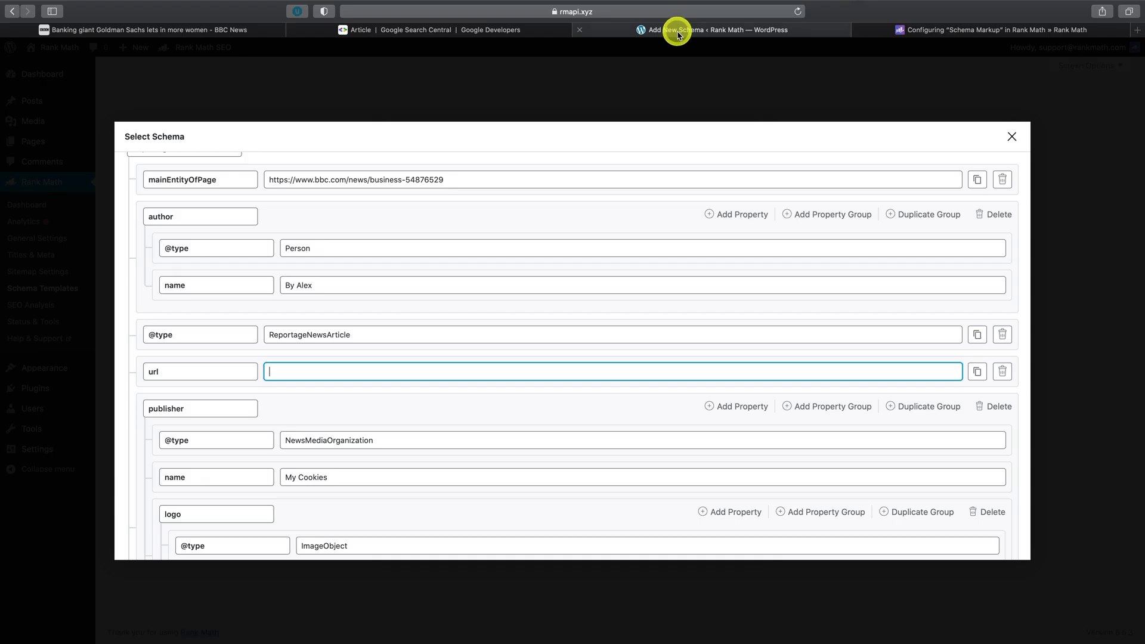
Step: Paste %url% into the new schema's empty url field
right_click(321, 372)
click(359, 402)
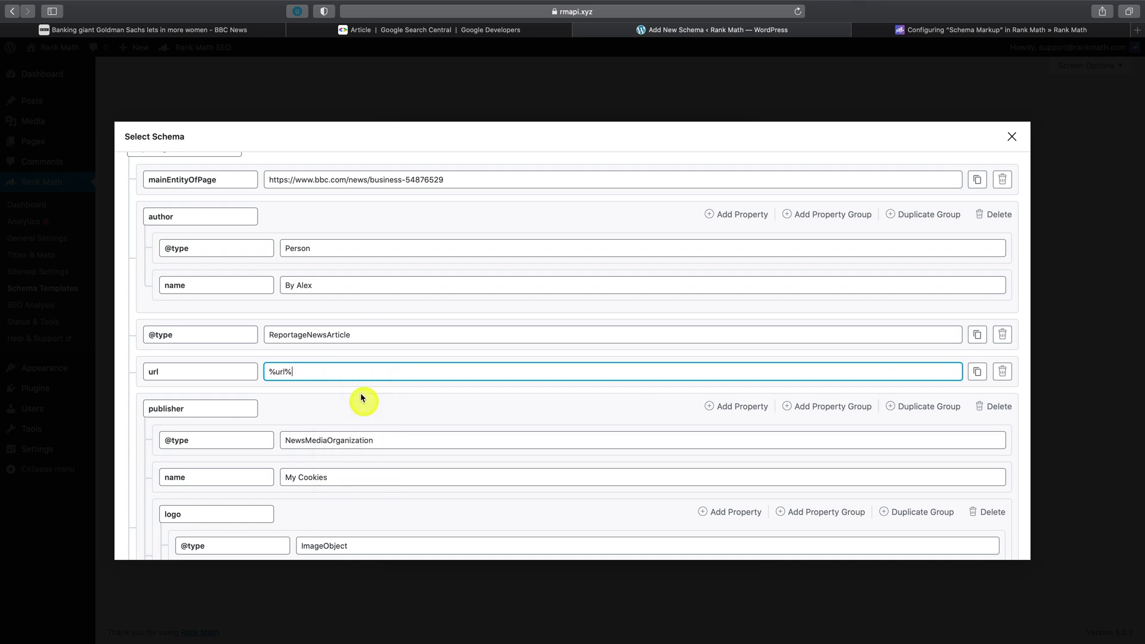
scroll(470, 401, down, 7)
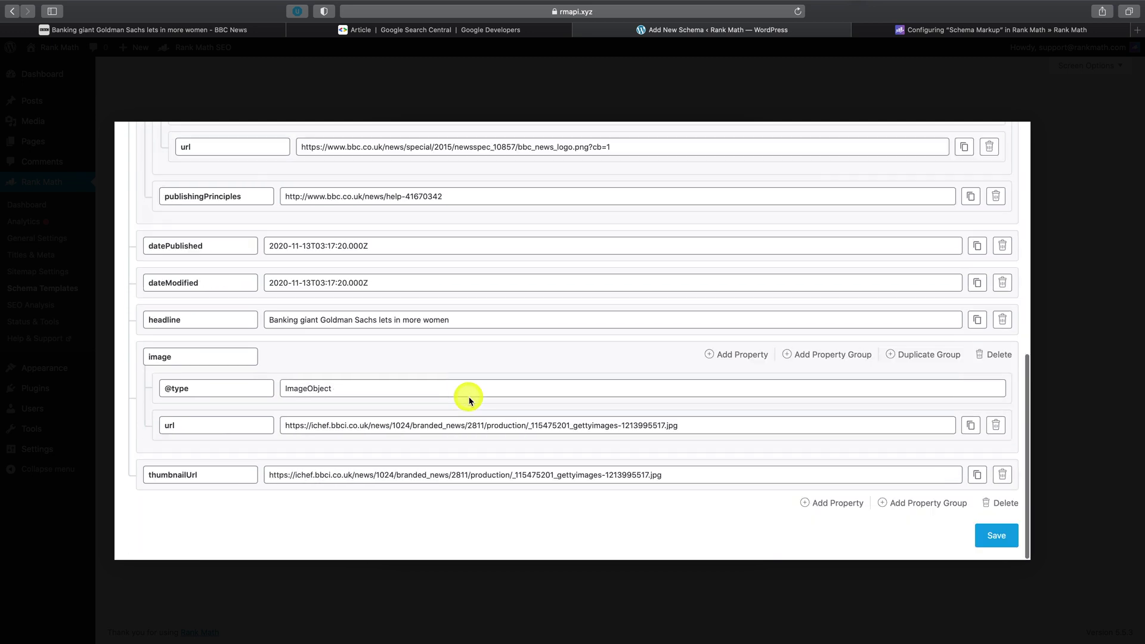
scroll(485, 378, up, 1)
scroll(491, 379, up, 8)
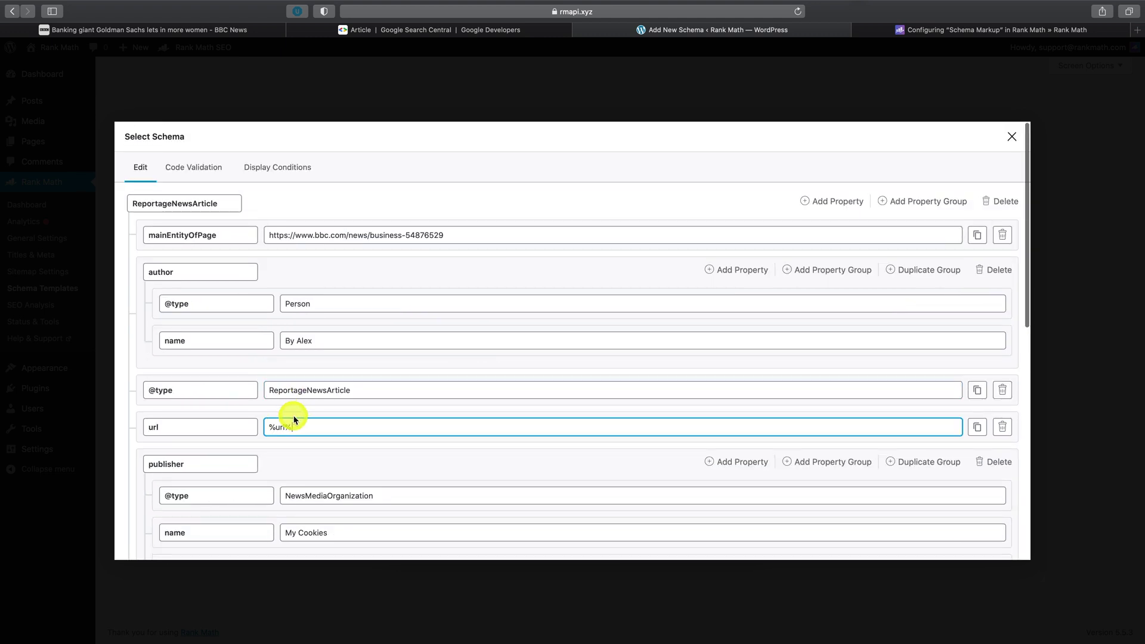
Step: Set the template's display condition to include all Singular Posts
click(282, 179)
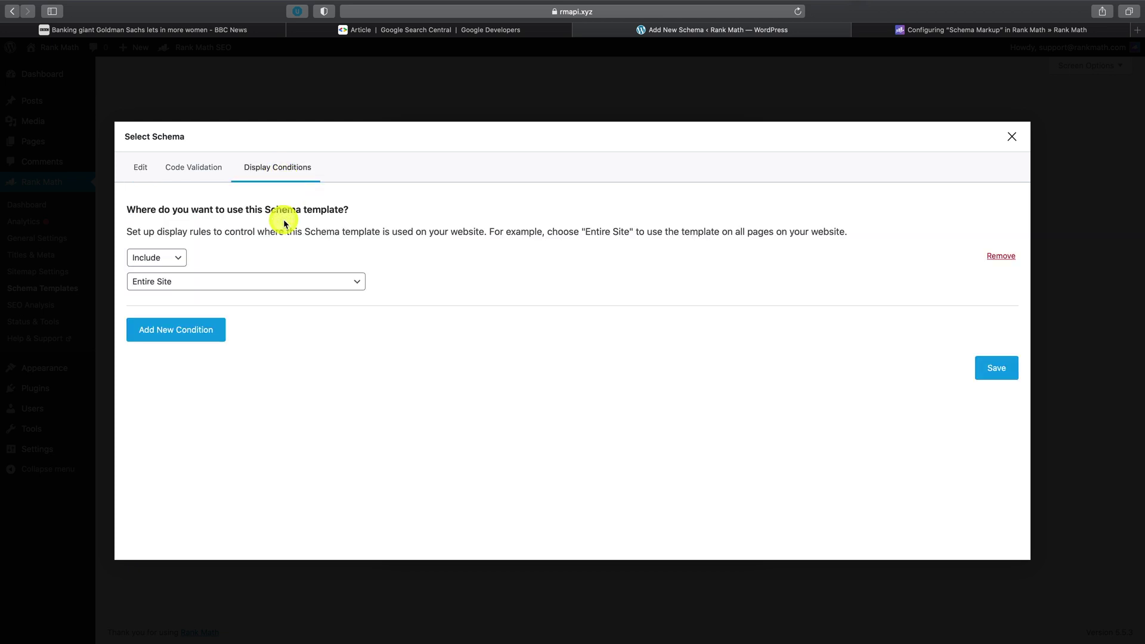
click(158, 276)
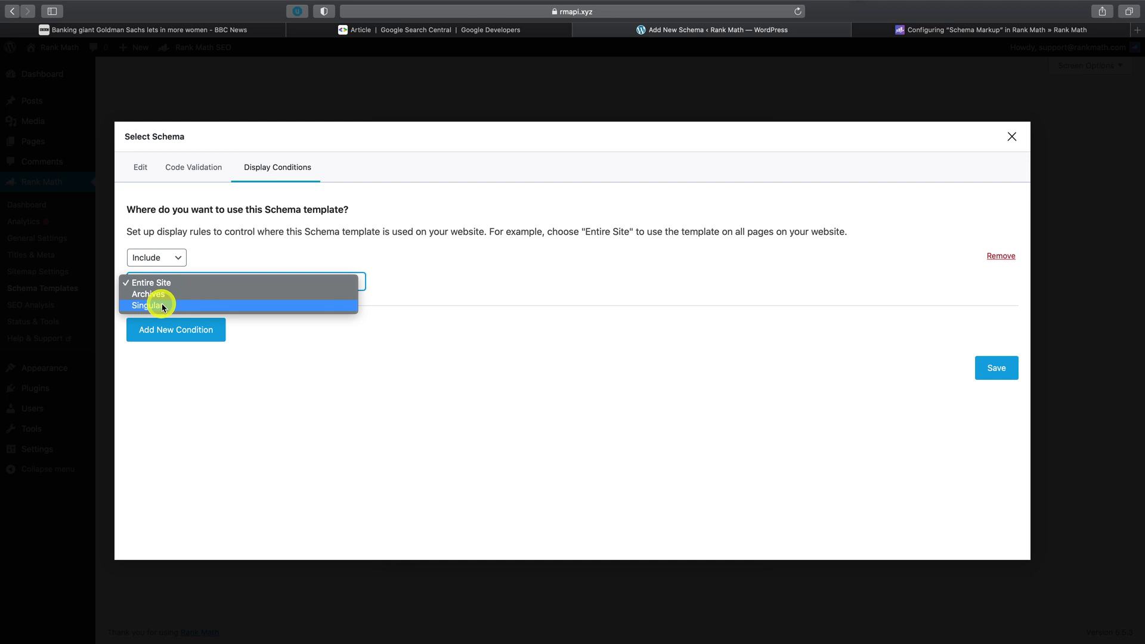
click(163, 306)
click(549, 281)
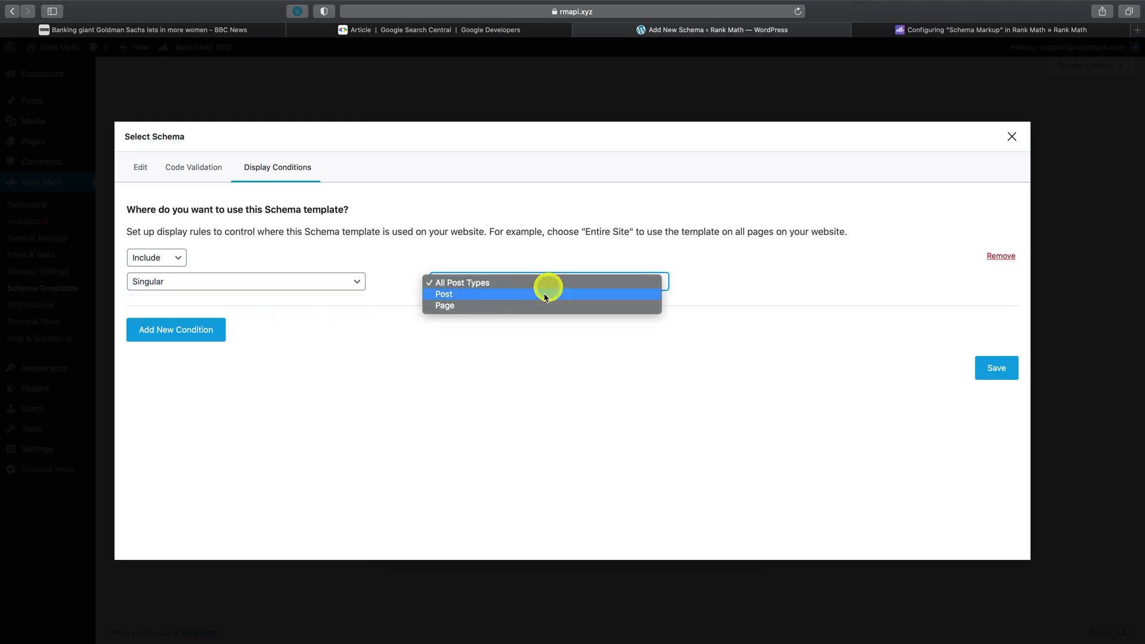
click(508, 295)
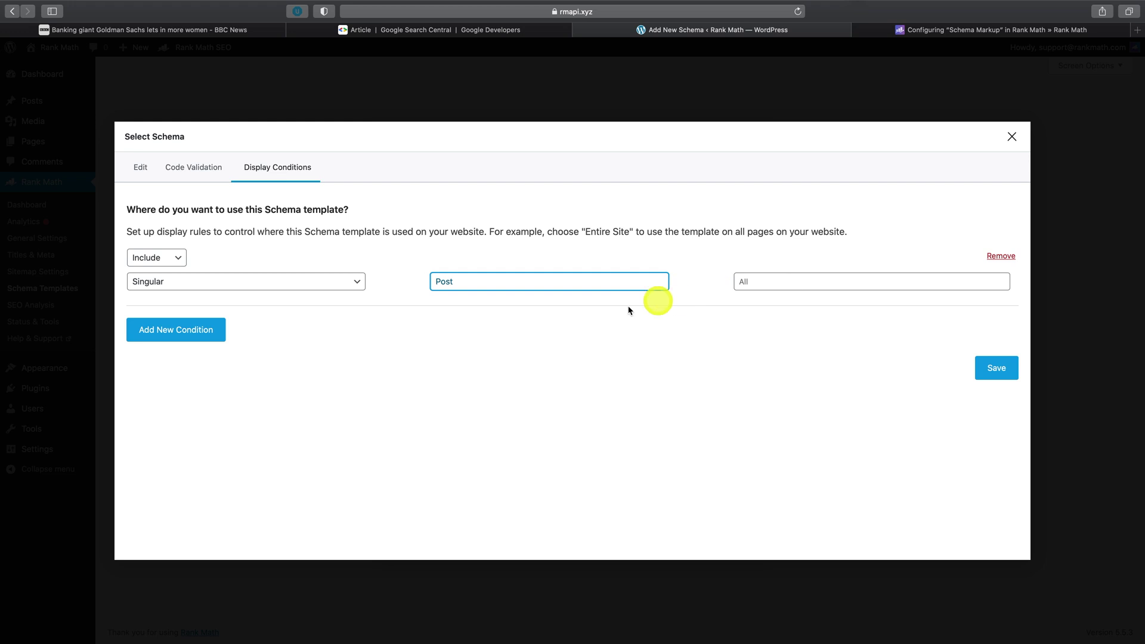
Step: Add an exclusion for the Singular Post 'Hello world!' and save the template
click(204, 337)
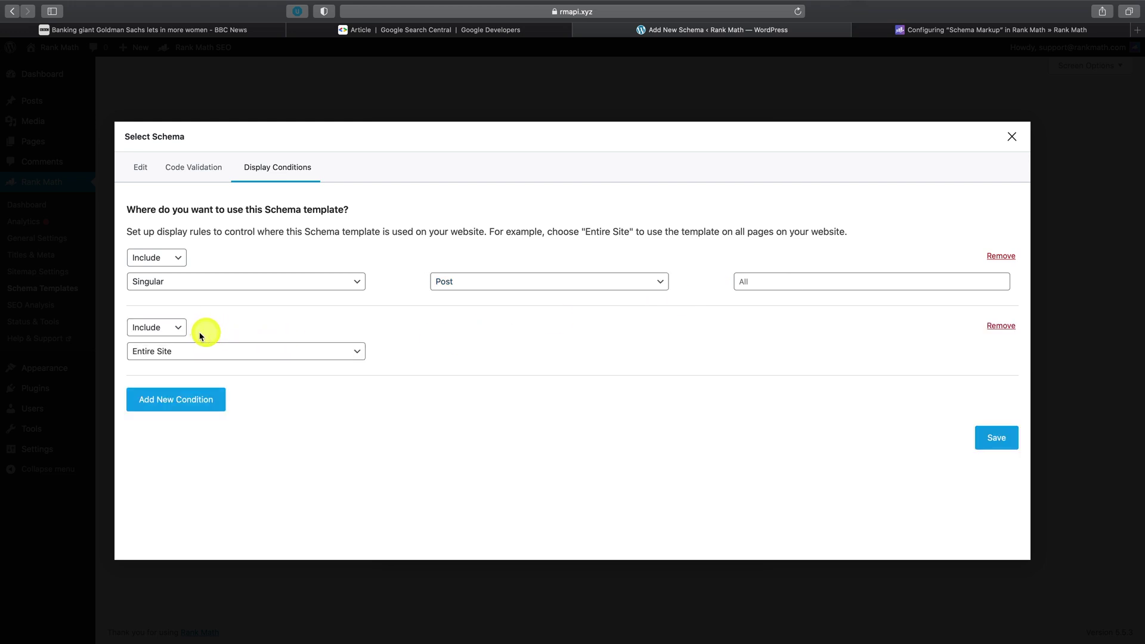
click(170, 330)
click(161, 339)
click(209, 352)
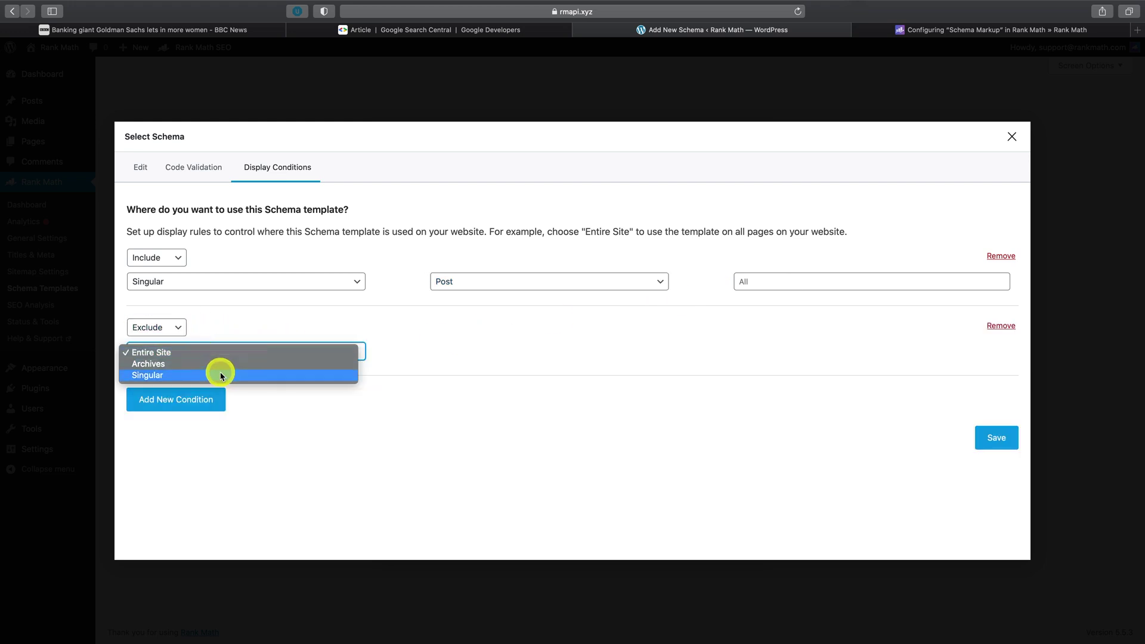
click(220, 376)
click(486, 352)
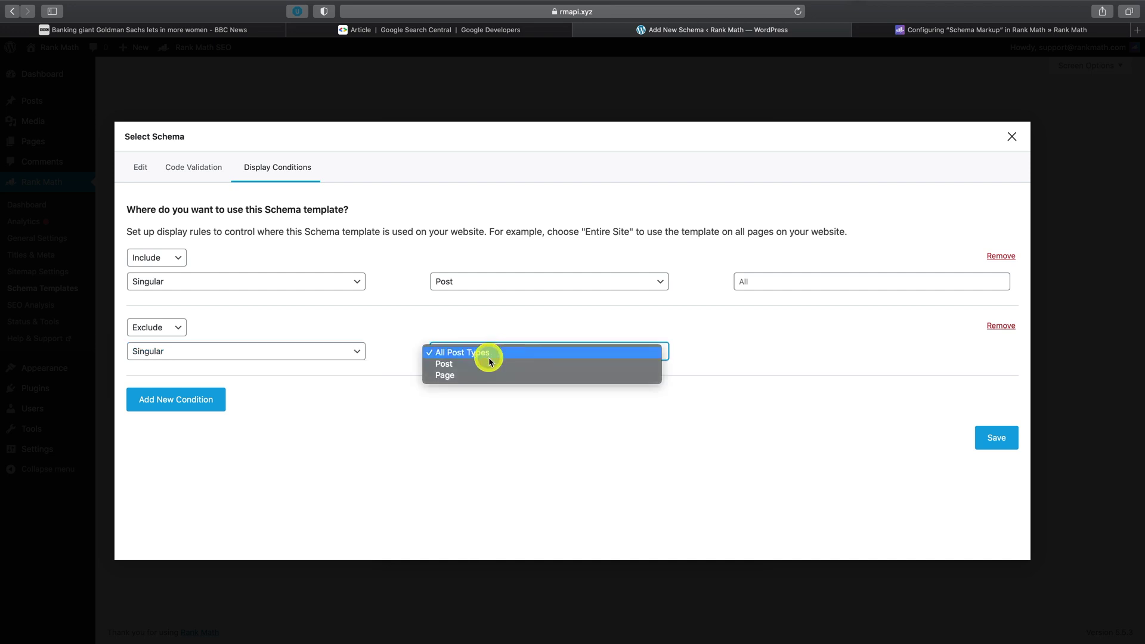
click(483, 364)
click(795, 351)
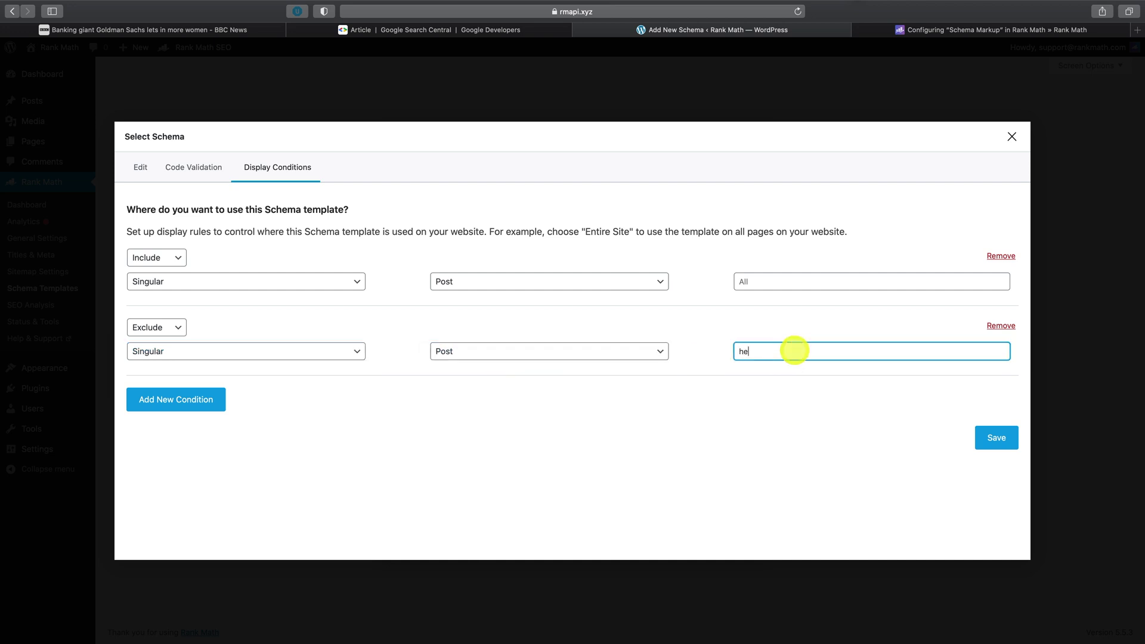
text(hee)
key(BackSpace)
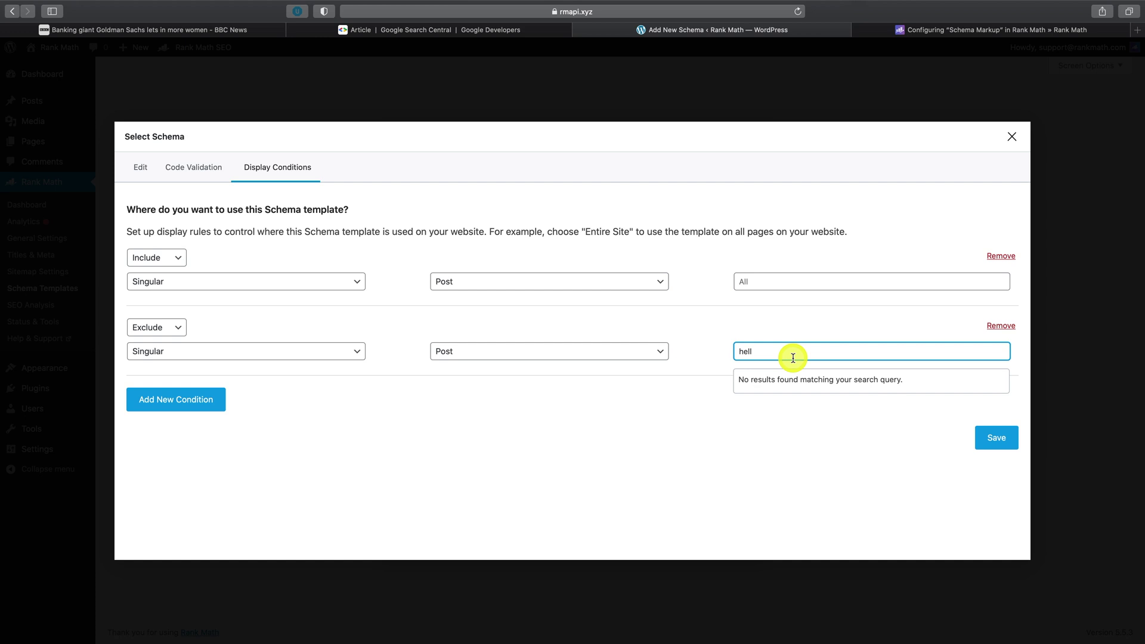
text(ll)
click(767, 378)
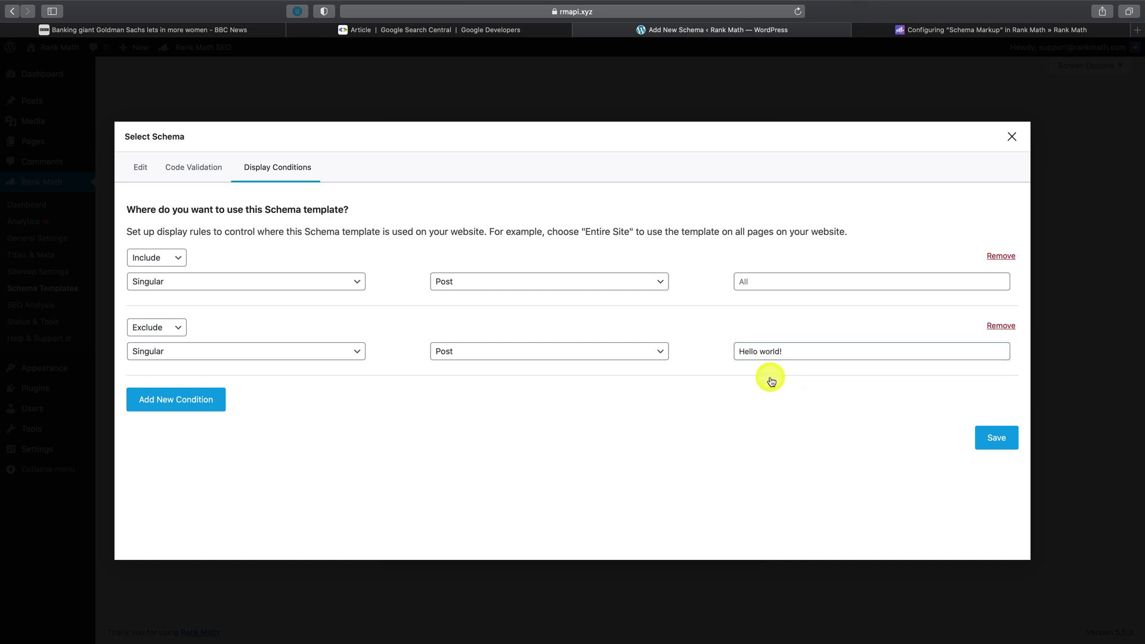
click(996, 439)
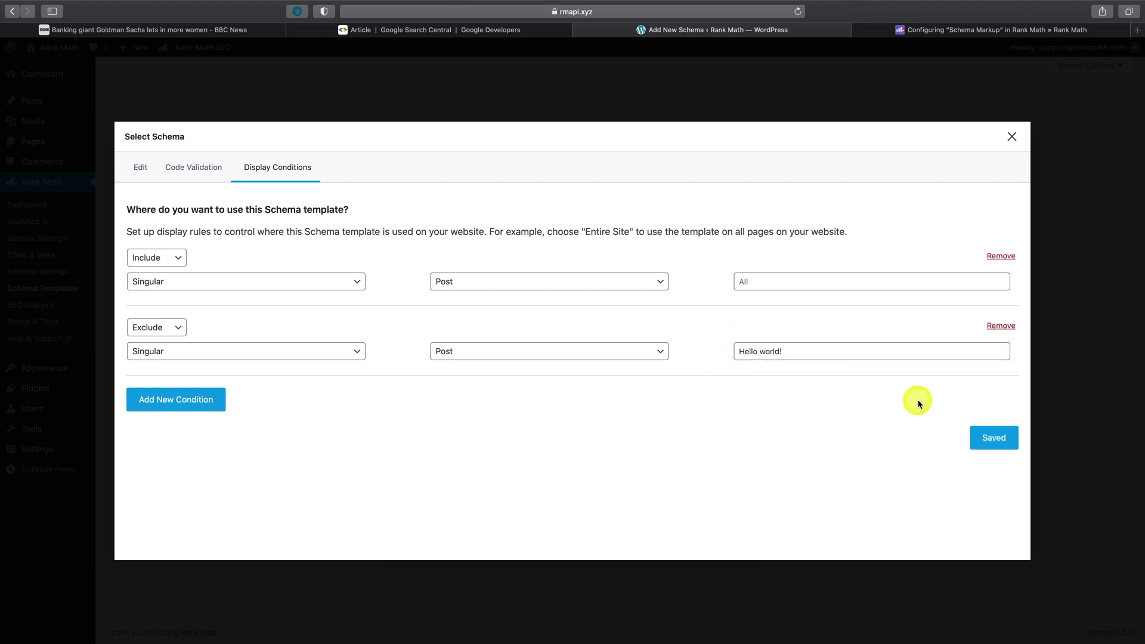